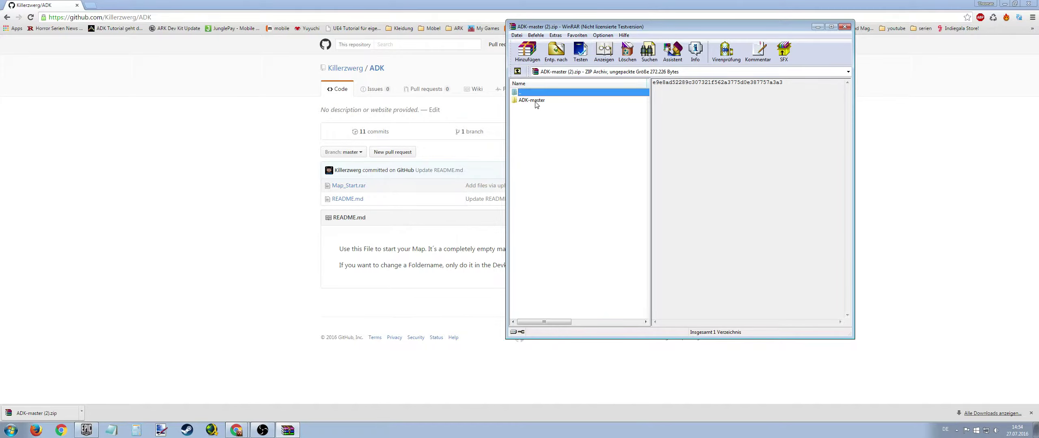
# Step: Open Map_Start.rar from the archive's ADK-master folder, select its Tutorial folder and dismiss the licence reminder
pyautogui.doubleClick(536, 101)
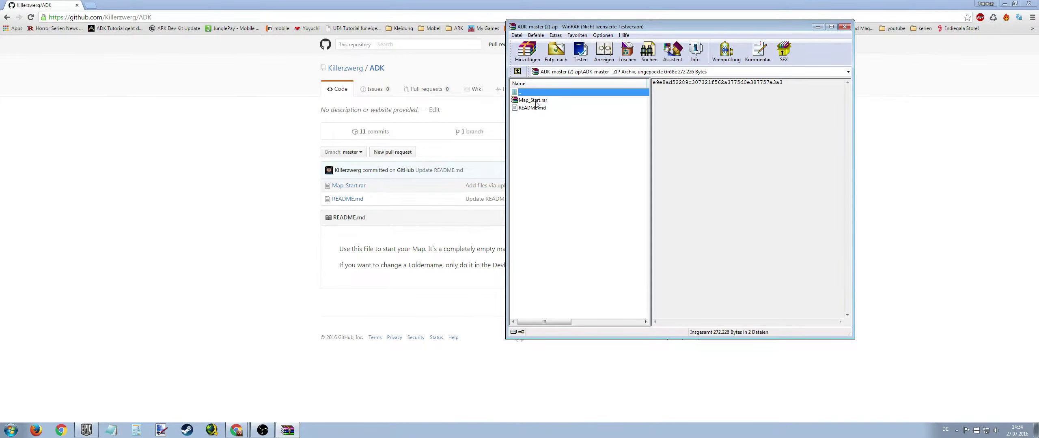
pyautogui.click(546, 101)
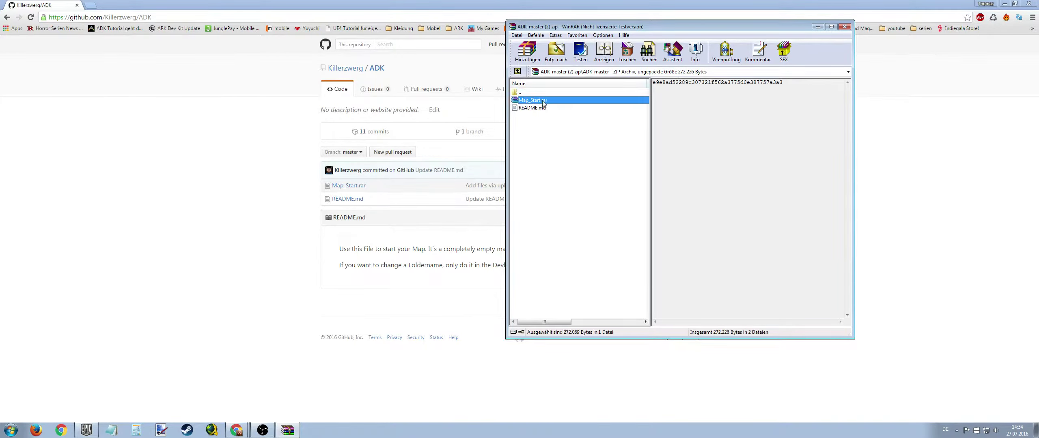
pyautogui.doubleClick(540, 101)
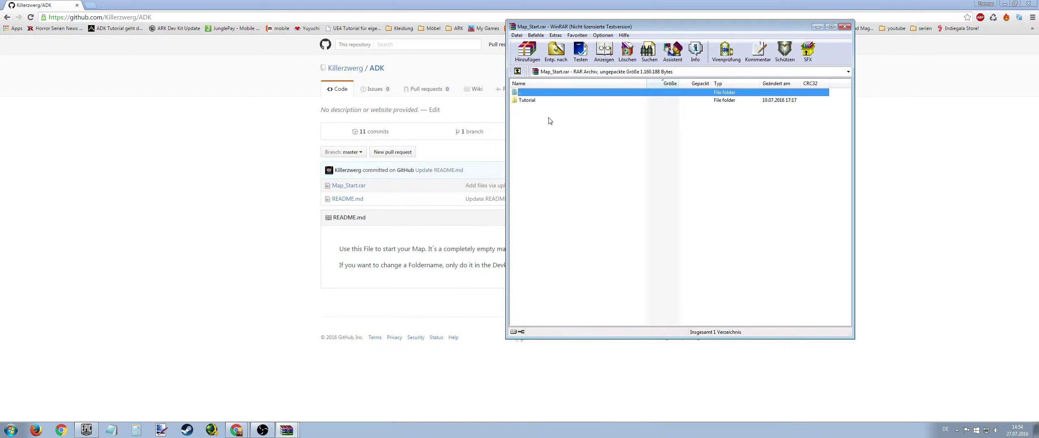
pyautogui.click(532, 102)
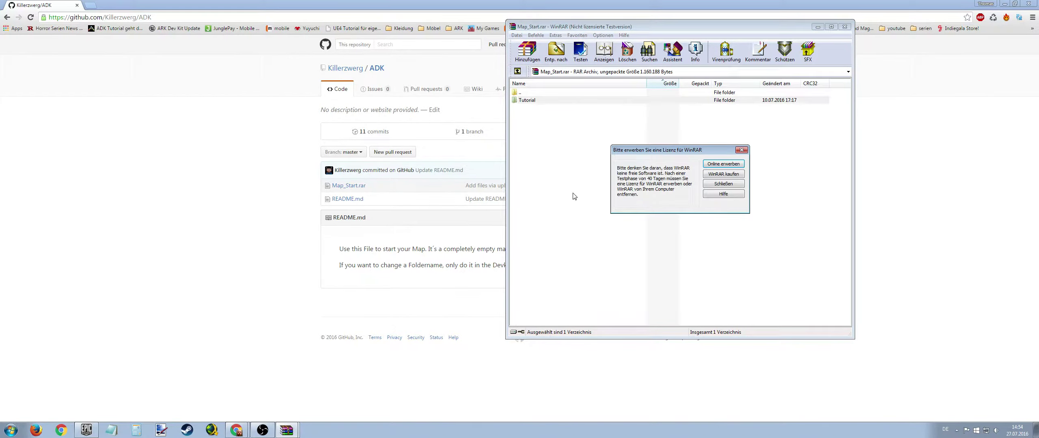
pyautogui.click(723, 184)
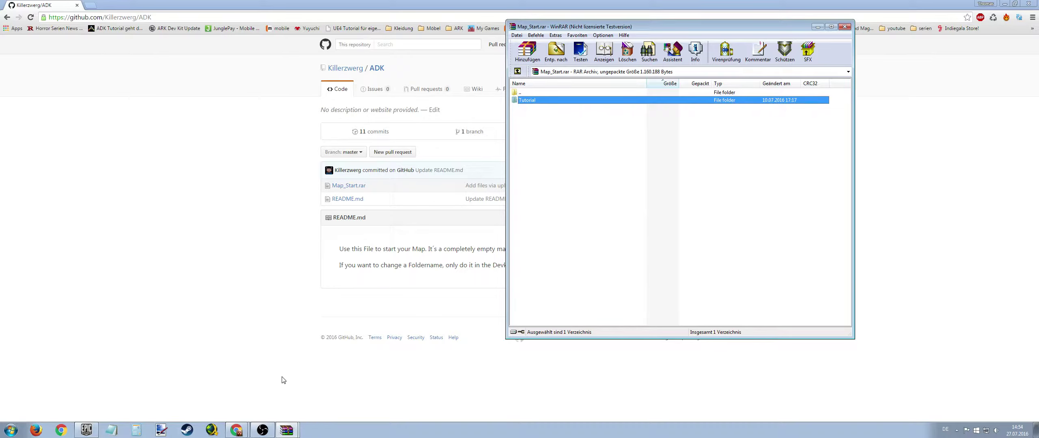
# Step: Open a file manager window and browse to D:\Games\Steam\steamapps\common\ARKDevKit
pyautogui.click(12, 429)
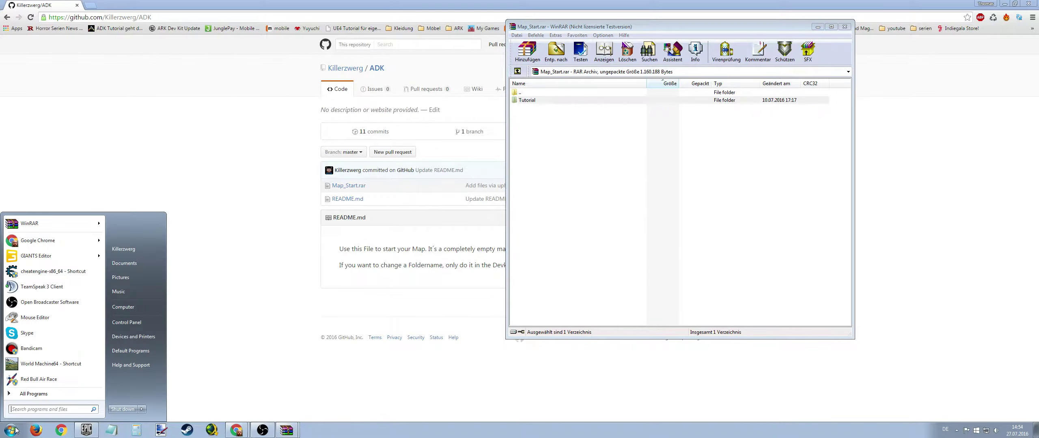
pyautogui.click(146, 307)
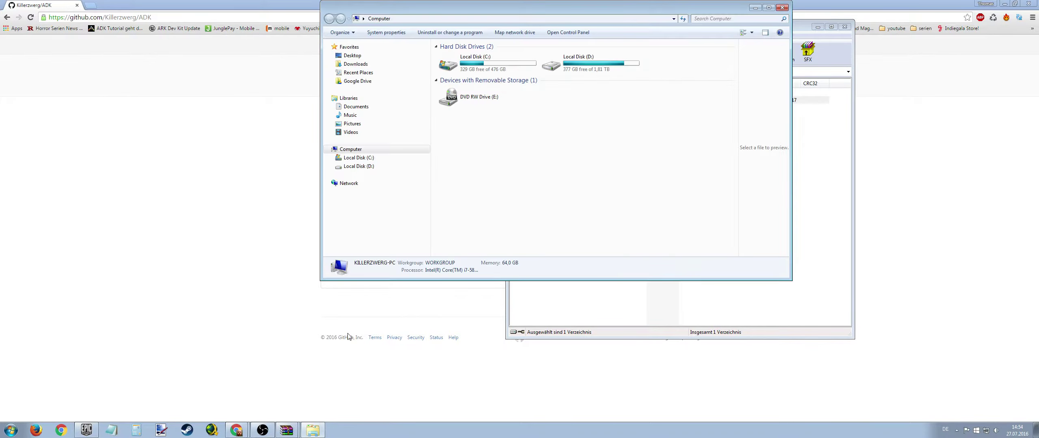
pyautogui.doubleClick(606, 68)
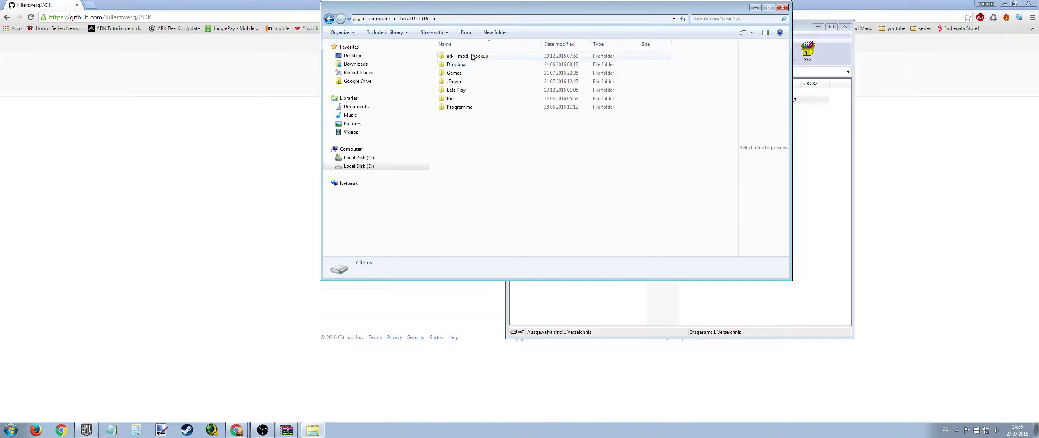
pyautogui.doubleClick(465, 73)
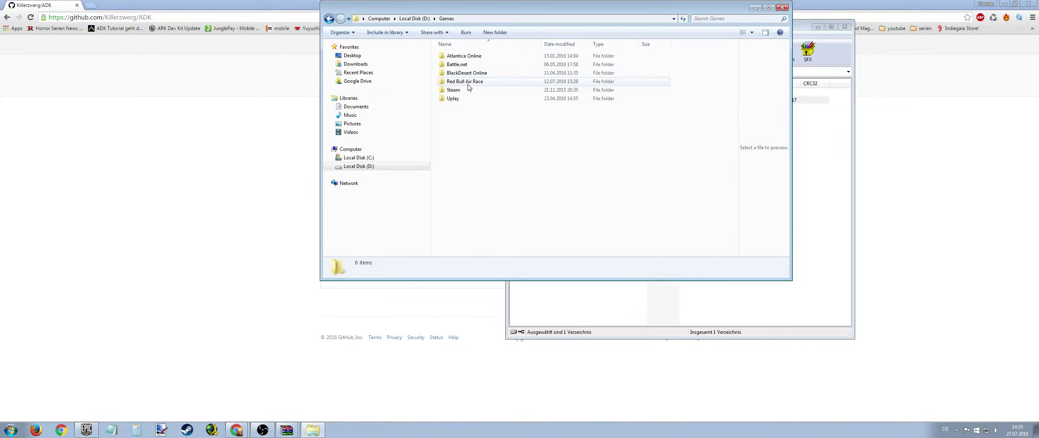
pyautogui.doubleClick(466, 90)
pyautogui.click(464, 58)
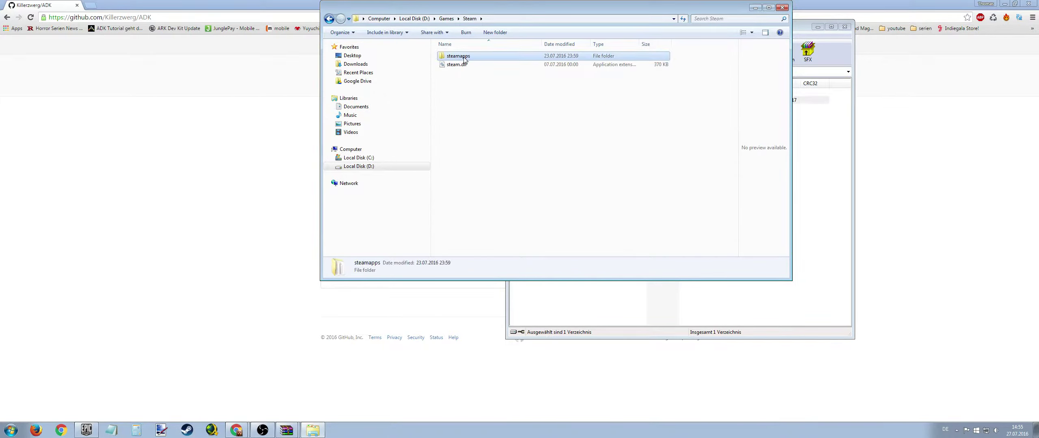
pyautogui.doubleClick(465, 59)
pyautogui.doubleClick(464, 60)
pyautogui.click(460, 91)
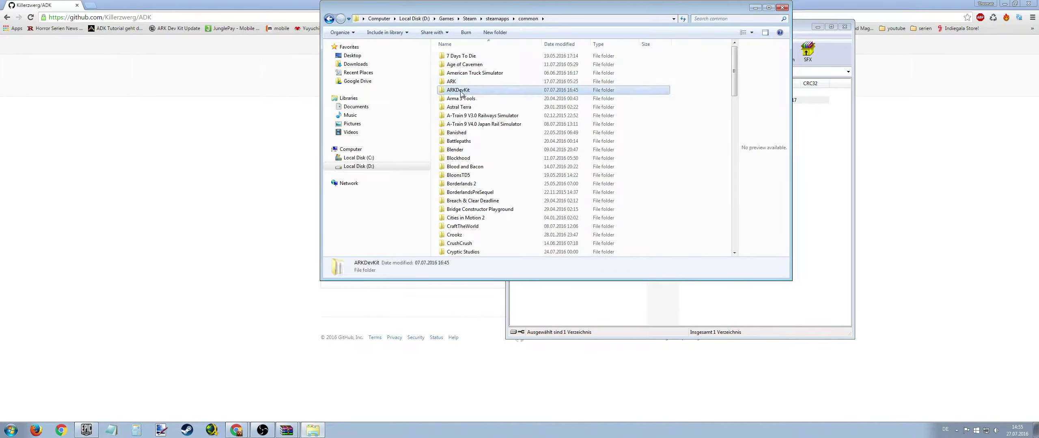
pyautogui.doubleClick(460, 92)
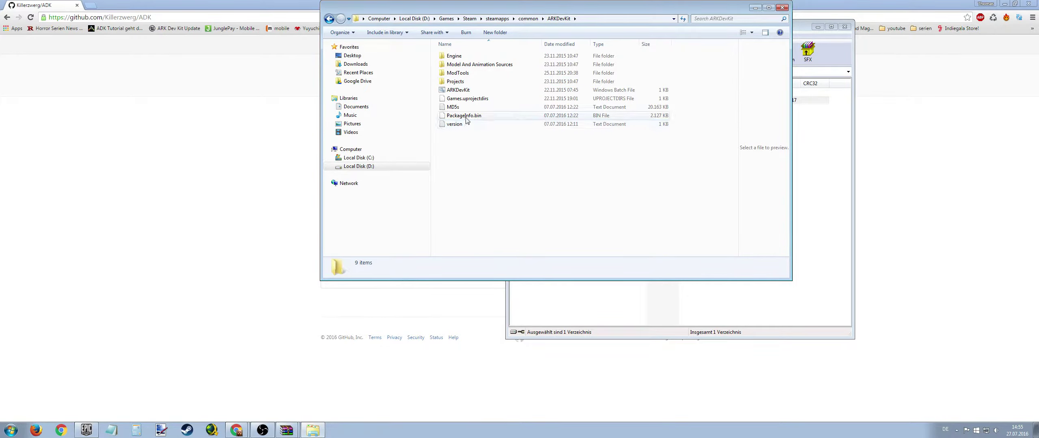
# Step: Open Projects\ShooterGame\Content\Mods and extract the Tutorial folder from the Map_Start.rar archive into it
pyautogui.doubleClick(470, 82)
pyautogui.doubleClick(470, 56)
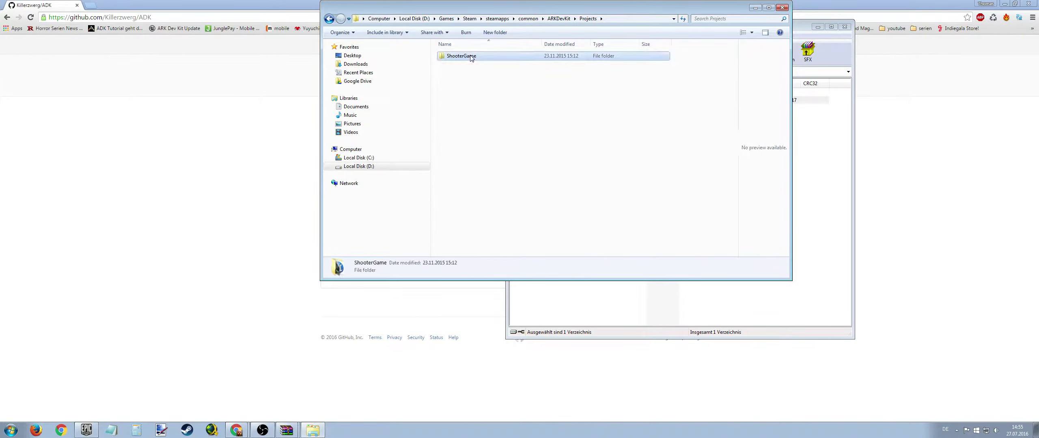
pyautogui.doubleClick(467, 72)
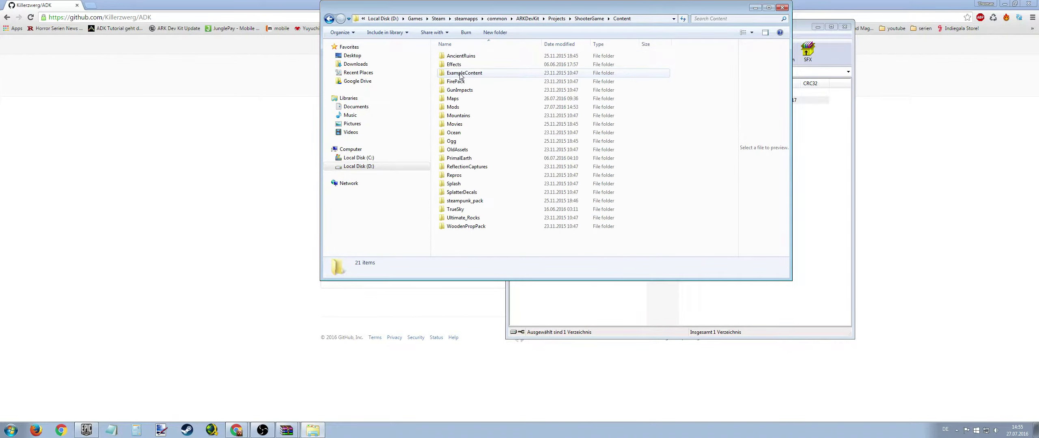
pyautogui.doubleClick(456, 109)
pyautogui.click(834, 44)
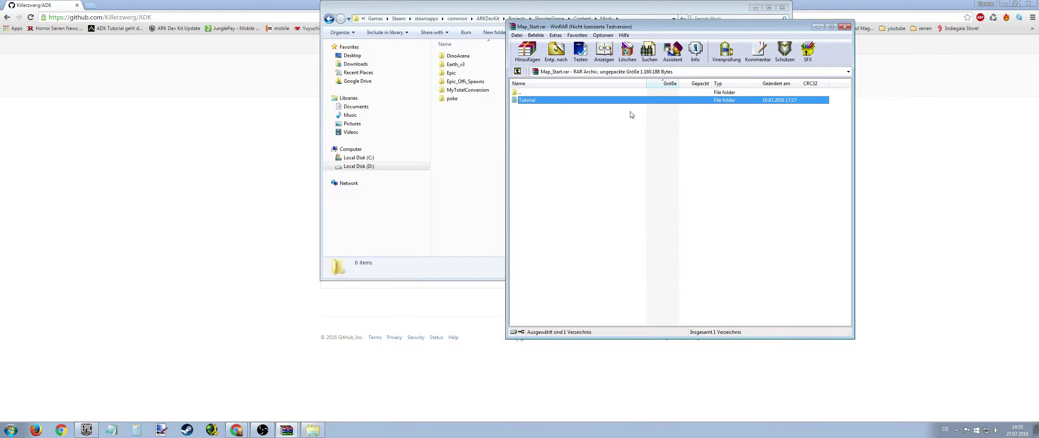
pyautogui.moveTo(535, 102); pyautogui.dragTo(449, 163)
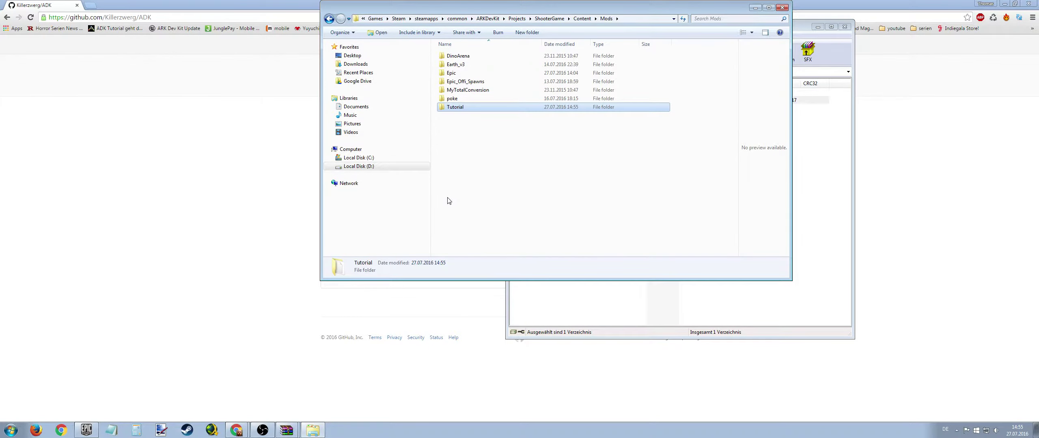
# Step: Switch to the Epic Games Launcher, start the ARK Dev Kit and minimise the launcher
pyautogui.click(86, 429)
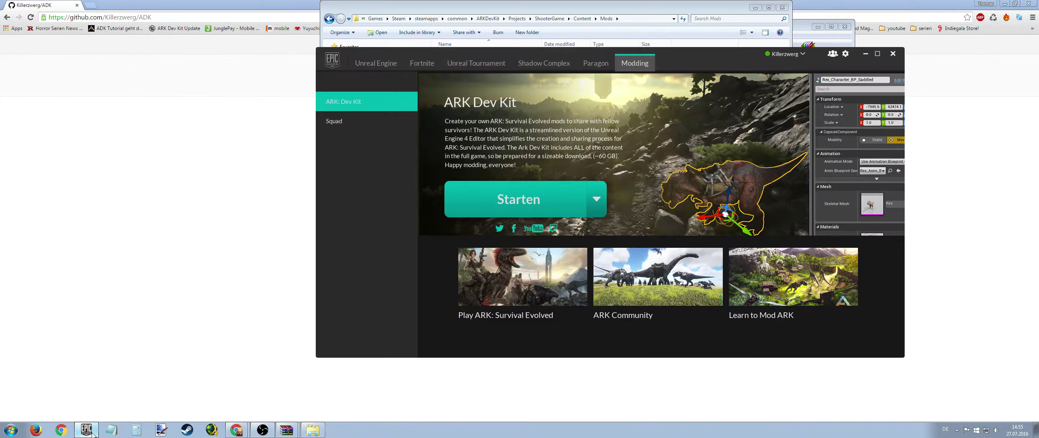
pyautogui.click(559, 207)
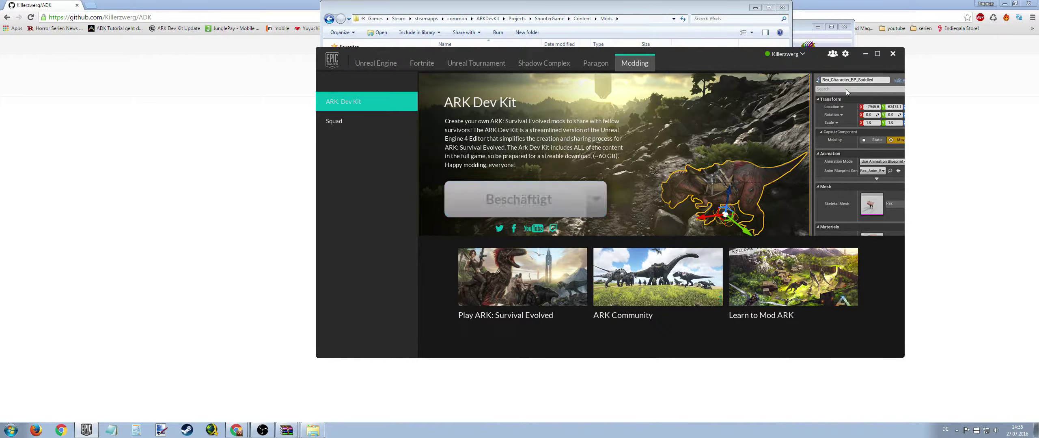
pyautogui.click(866, 56)
pyautogui.click(849, 120)
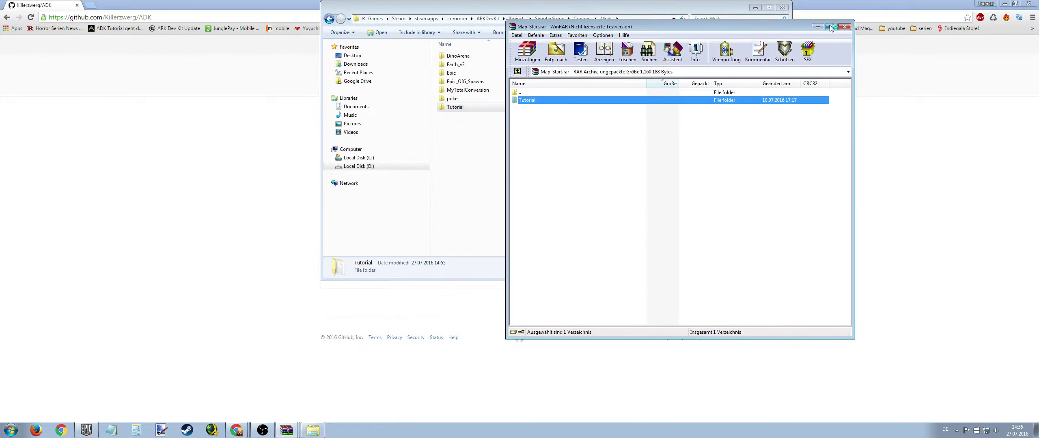
# Step: Close the archive and Mods folder windows while the ARK Dev Kit loads
pyautogui.click(845, 27)
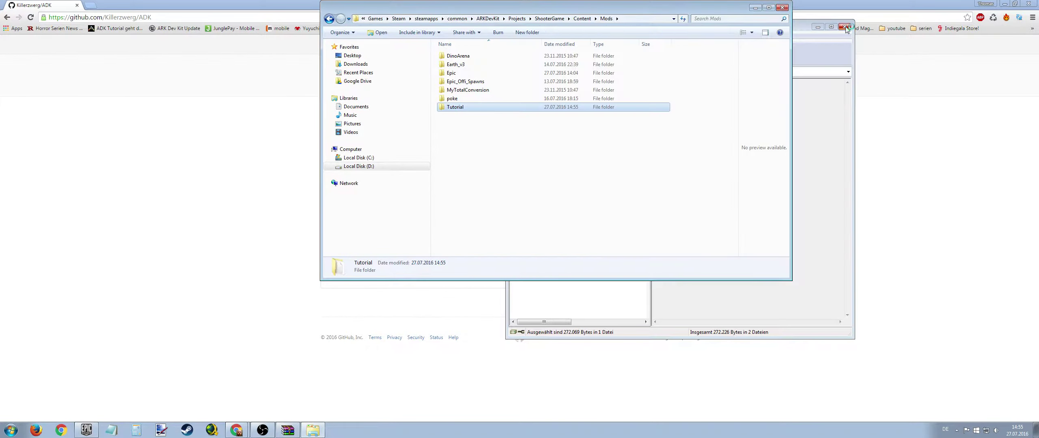
pyautogui.click(781, 7)
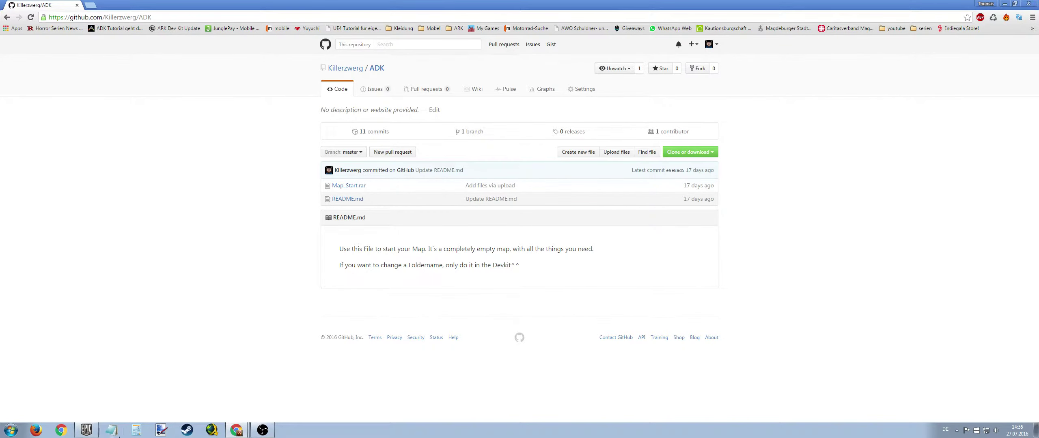
pyautogui.click(87, 430)
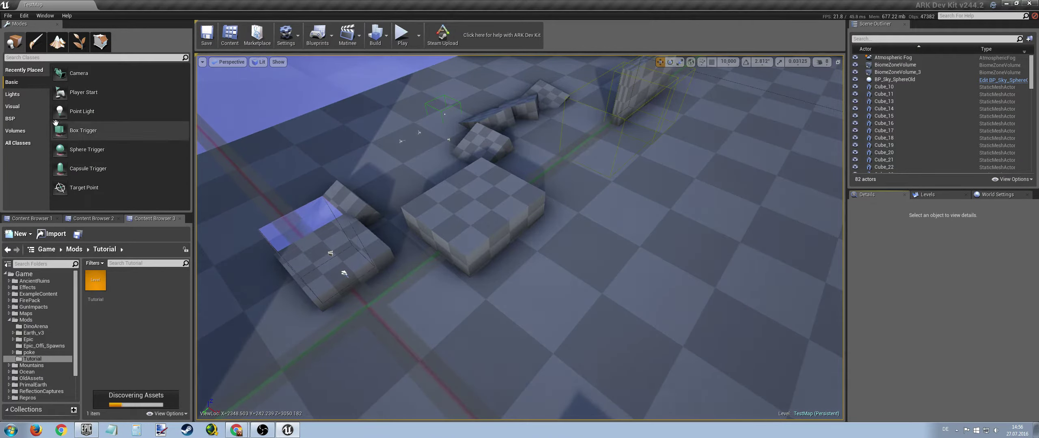
# Step: Open the Tutorial map from the Mods/Tutorial content folder
pyautogui.click(30, 321)
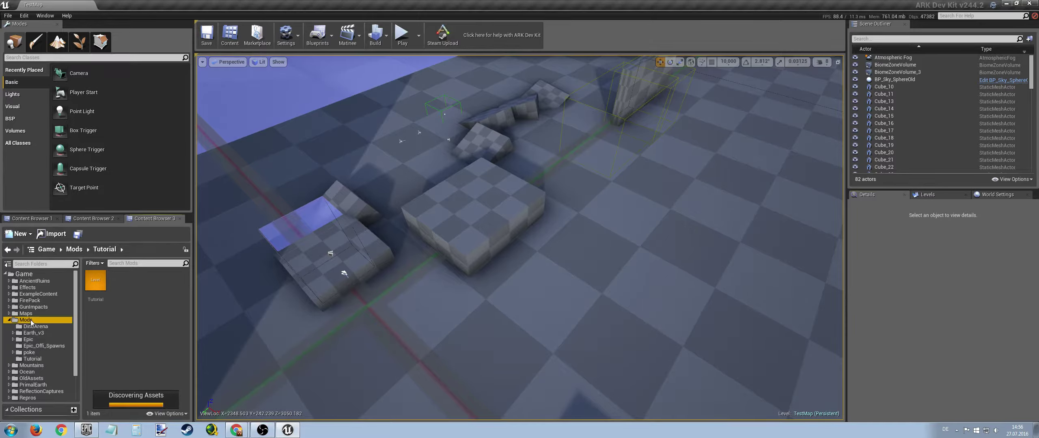
pyautogui.click(31, 359)
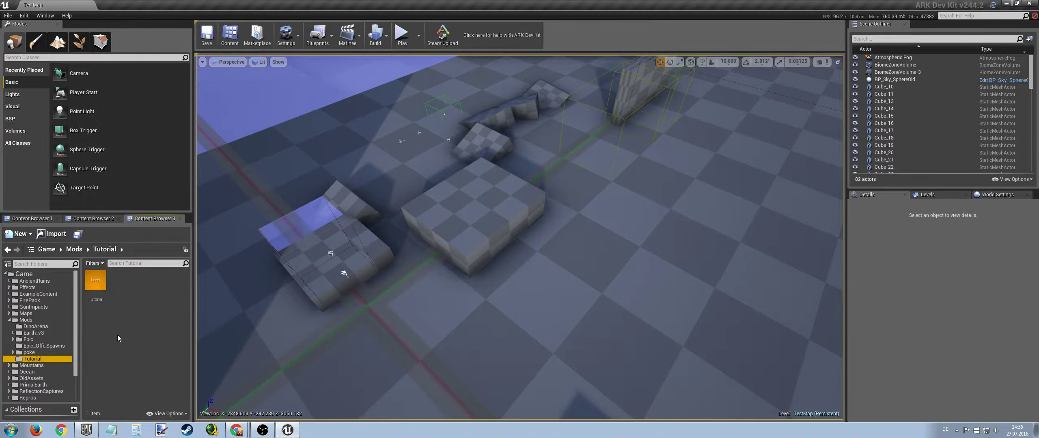
pyautogui.doubleClick(101, 288)
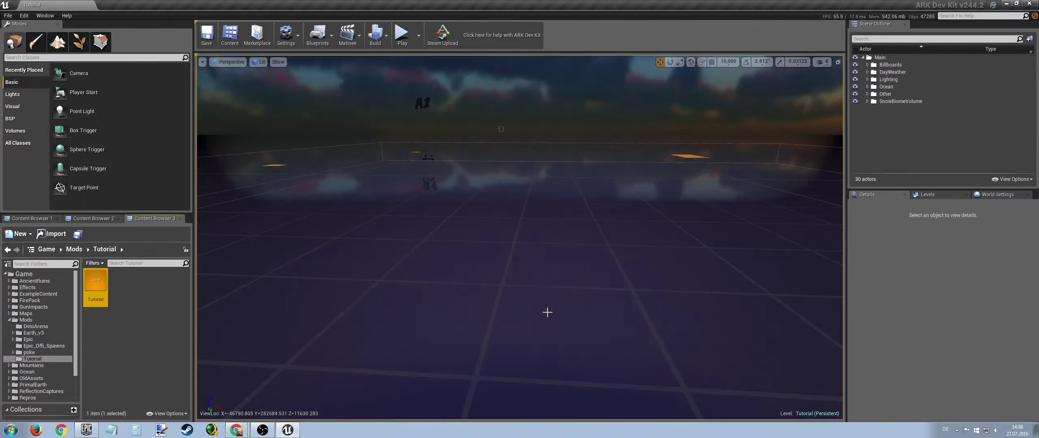
# Step: Look around the Tutorial map and inspect the sky sphere and the water physics volume
pyautogui.moveTo(547, 312); pyautogui.dragTo(771, 299, button='right')
pyautogui.moveTo(535, 275); pyautogui.dragTo(531, 306, button='right')
pyautogui.moveTo(484, 324); pyautogui.dragTo(478, 323, button='right')
pyautogui.click(581, 306)
pyautogui.moveTo(604, 170); pyautogui.dragTo(564, 312, button='right')
pyautogui.click(604, 170)
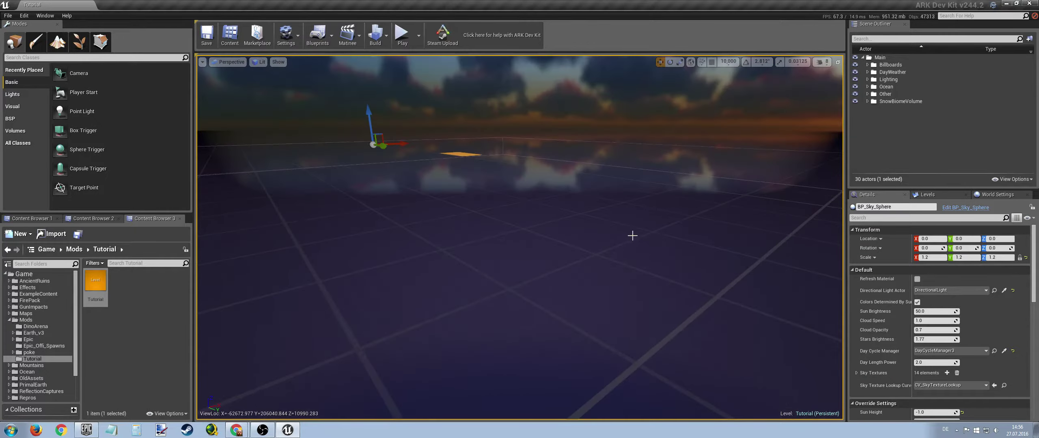
pyautogui.click(618, 142)
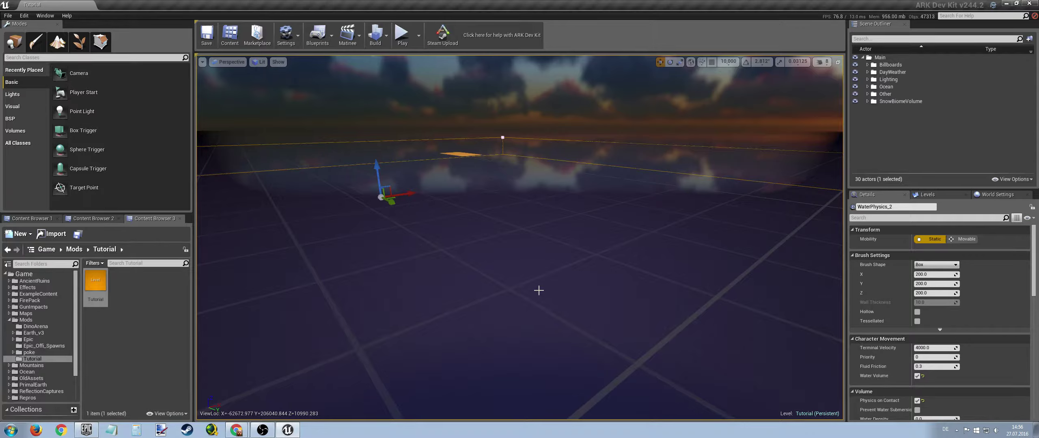
# Step: Review how the scene's actors are grouped under Main, including the contents of the Ocean folder
pyautogui.click(868, 88)
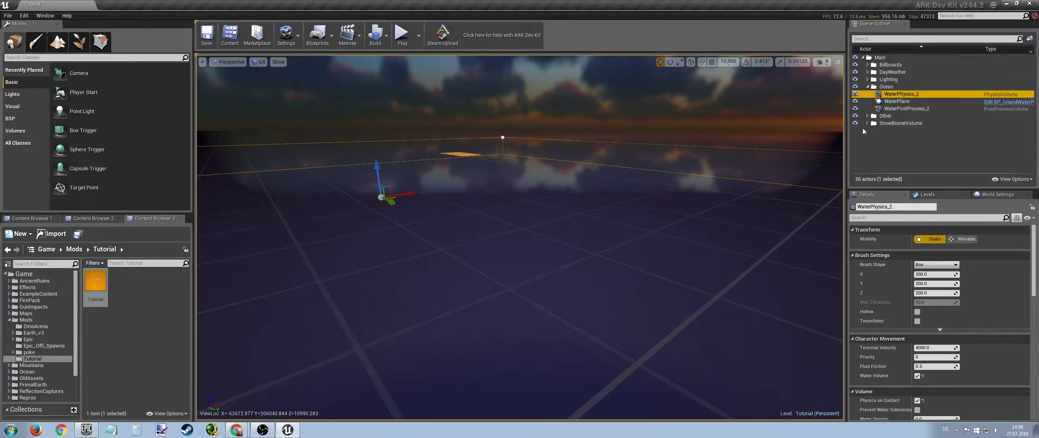
pyautogui.click(862, 58)
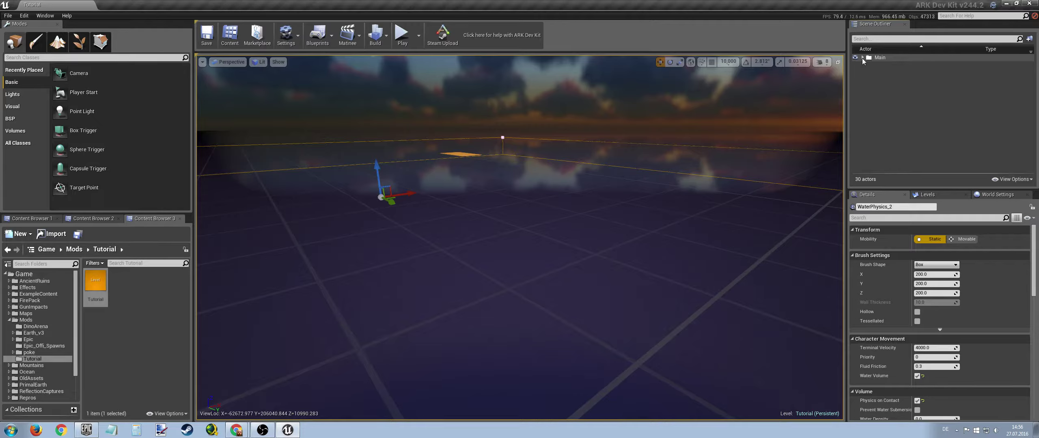
pyautogui.click(862, 57)
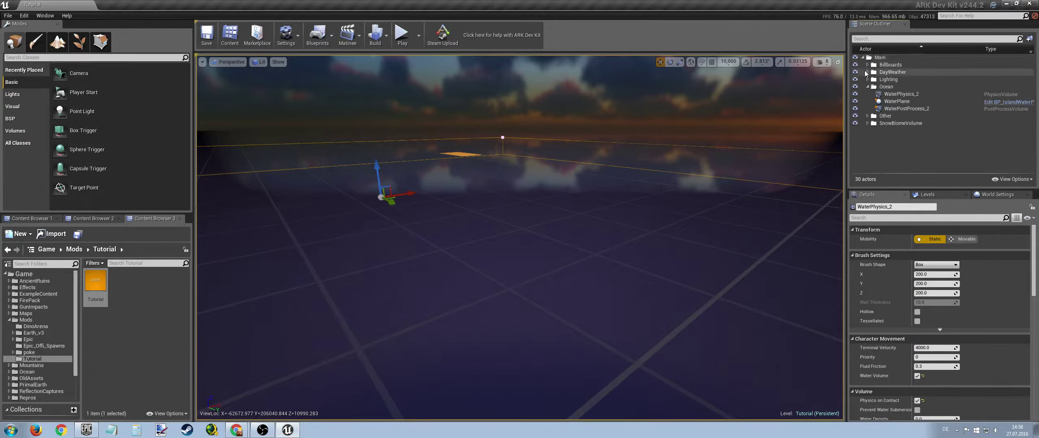
pyautogui.click(867, 86)
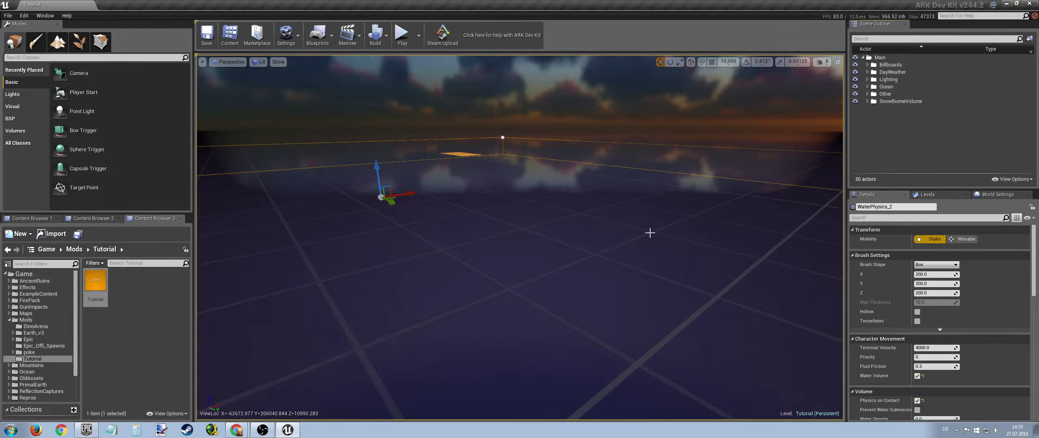
# Step: Select the WaterPlane actor in the map and set its water size to 500
pyautogui.click(621, 261)
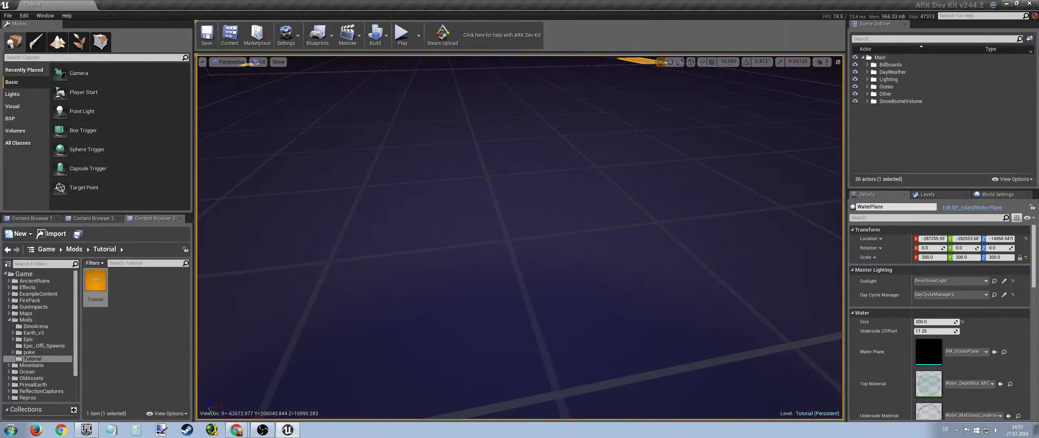
pyautogui.press('f')
pyautogui.moveTo(531, 184); pyautogui.dragTo(529, 186, button='right')
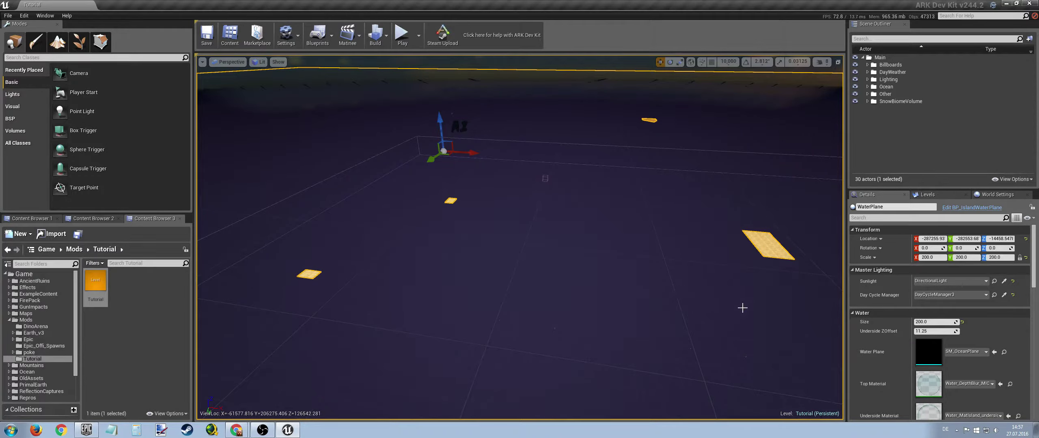
pyautogui.click(937, 322)
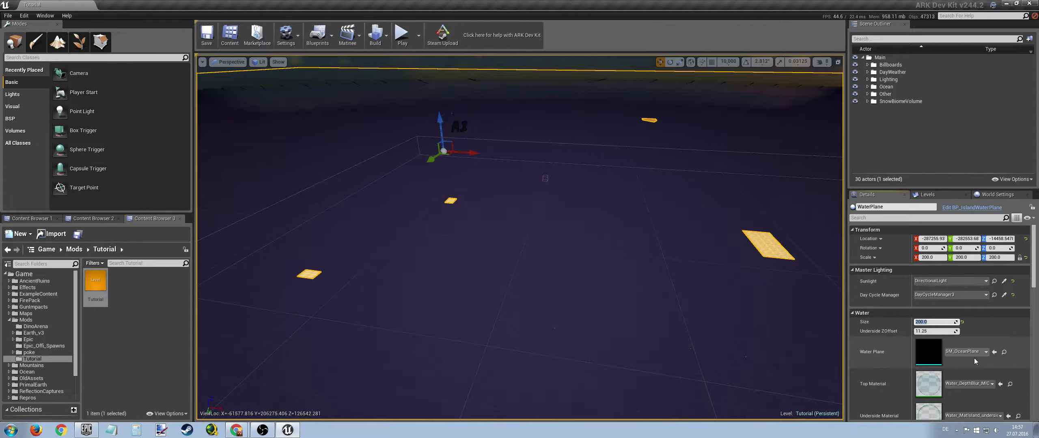
pyautogui.write('8')
pyautogui.write('00')
pyautogui.press('Return')
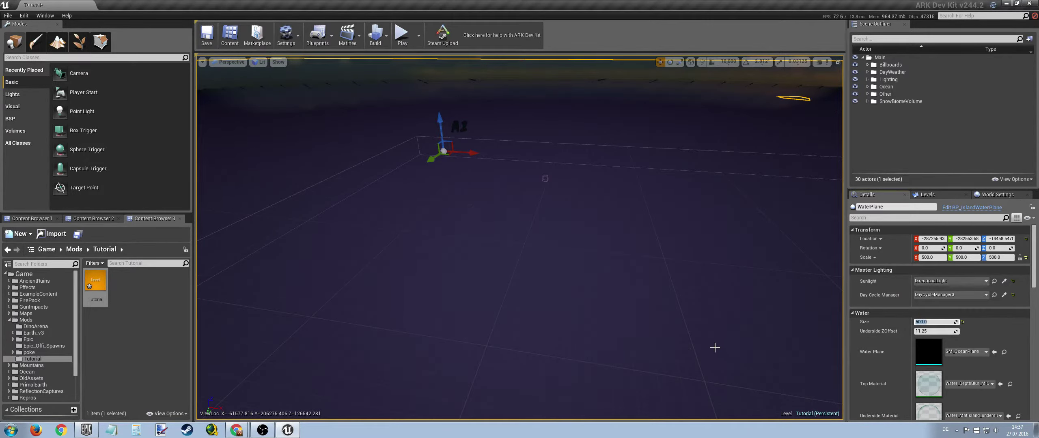
# Step: Look around the map to check how far the resized ocean surface extends
pyautogui.moveTo(519, 238)
pyautogui.mouseDown(button='right')
pyautogui.moveTo(690, 223)
pyautogui.moveTo(474, 243)
pyautogui.moveTo(499, 250)
pyautogui.moveTo(524, 239)
pyautogui.mouseUp(button='right')
pyautogui.moveTo(490, 214); pyautogui.dragTo(846, 251)
pyautogui.moveTo(830, 274); pyautogui.dragTo(1002, 274, button='right')
pyautogui.moveTo(426, 256); pyautogui.dragTo(375, 254, button='right')
pyautogui.moveTo(446, 216); pyautogui.dragTo(178, 166)
pyautogui.moveTo(354, 248); pyautogui.dragTo(295, 162, button='right')
# Step: Select the sky sphere in the map and set its scale to 2.0 on all axes
pyautogui.click(523, 237)
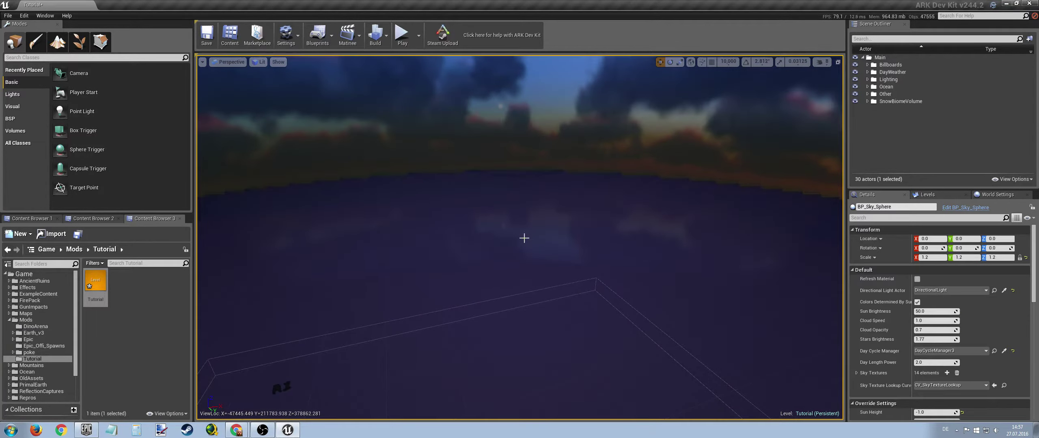
pyautogui.moveTo(523, 238); pyautogui.dragTo(151, 241, button='right')
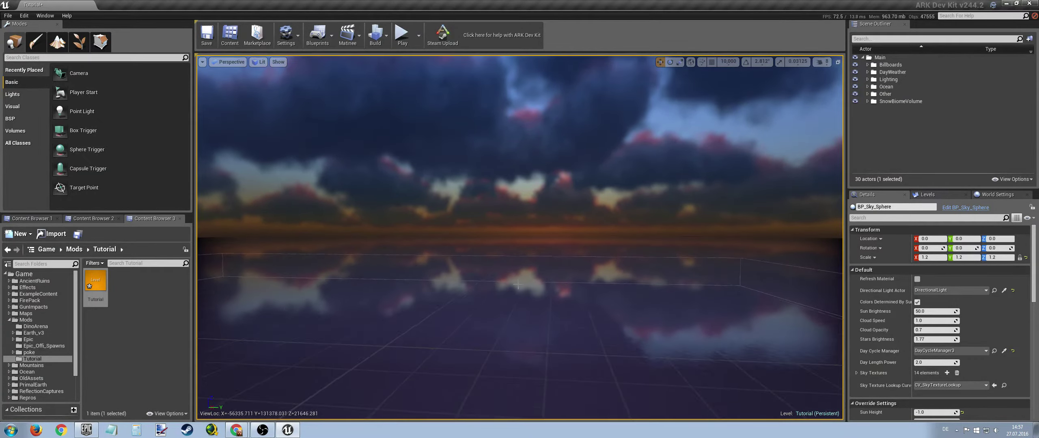
pyautogui.moveTo(536, 309); pyautogui.dragTo(616, 281, button='right')
pyautogui.moveTo(548, 215); pyautogui.dragTo(634, 193, button='right')
pyautogui.moveTo(599, 280)
pyautogui.mouseDown(button='right')
pyautogui.moveTo(577, 281)
pyautogui.moveTo(598, 281)
pyautogui.mouseUp(button='right')
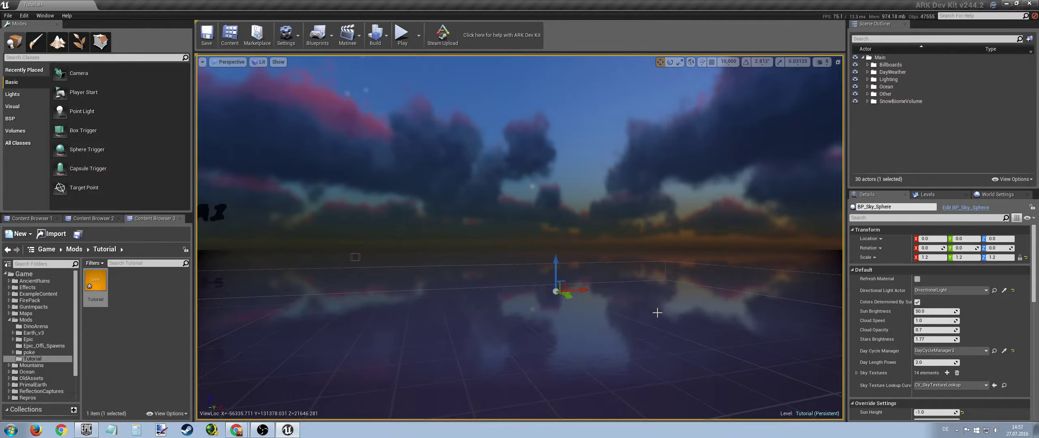
pyautogui.moveTo(657, 312); pyautogui.dragTo(622, 346, button='right')
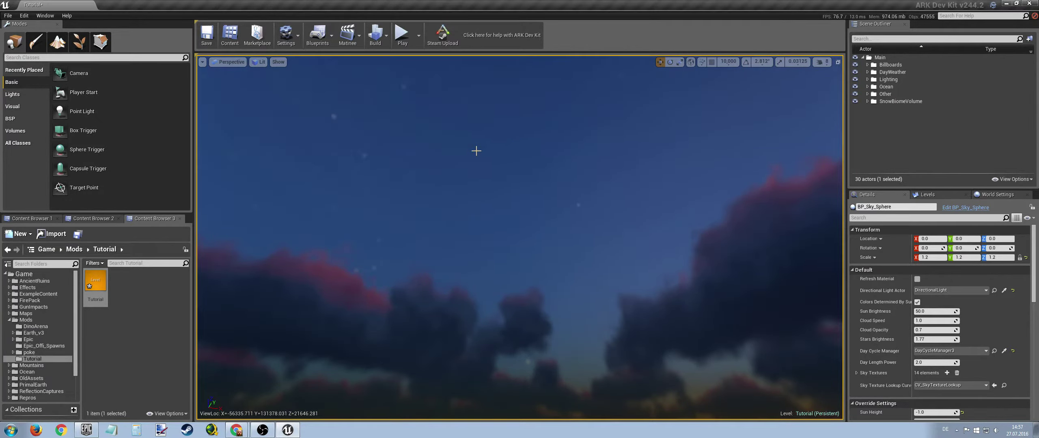
pyautogui.moveTo(583, 337); pyautogui.dragTo(745, 374, button='right')
pyautogui.moveTo(580, 371); pyautogui.dragTo(555, 360, button='right')
pyautogui.click(1008, 257)
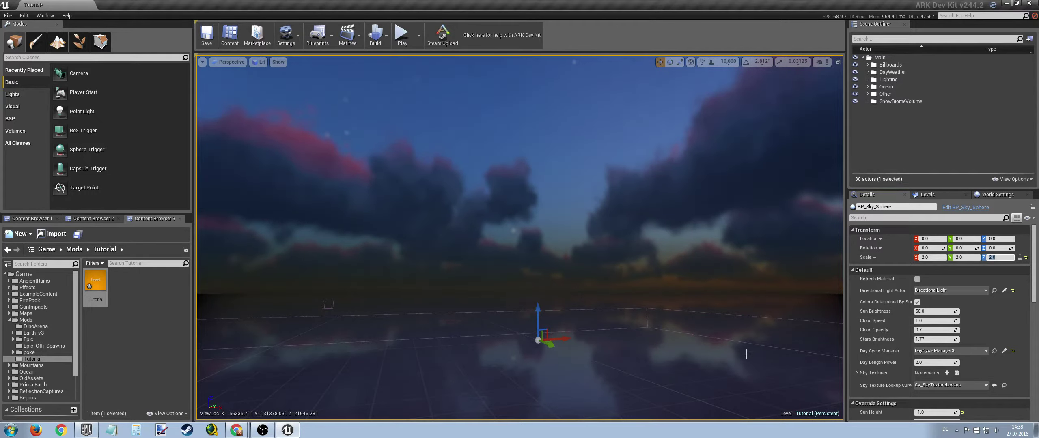
pyautogui.moveTo(745, 355)
pyautogui.mouseDown(button='right')
pyautogui.moveTo(665, 377)
pyautogui.moveTo(795, 376)
pyautogui.moveTo(738, 358)
pyautogui.mouseUp(button='right')
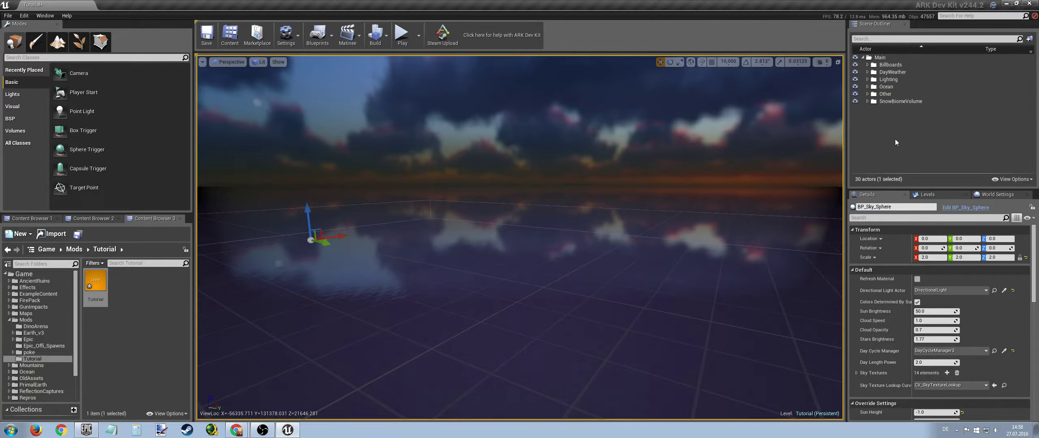
# Step: Select PP_SnowBiomeVolume in the SnowBiomeVolume folder and enlarge it in the map with the scale tool
pyautogui.click(867, 101)
pyautogui.click(900, 107)
pyautogui.doubleClick(900, 107)
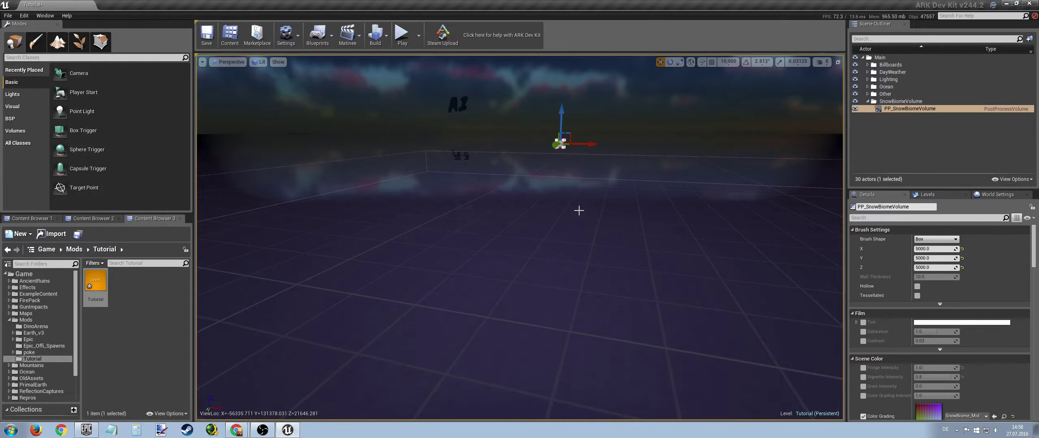
pyautogui.press('e')
pyautogui.press('r')
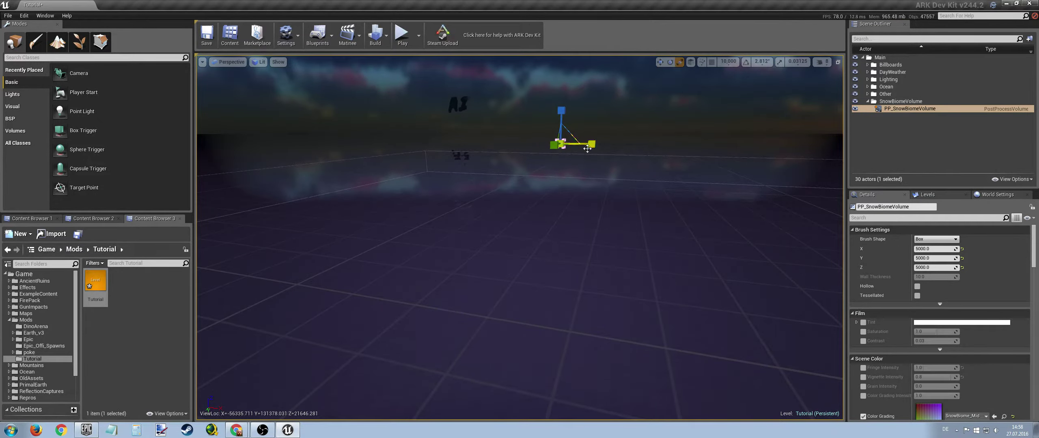
pyautogui.moveTo(584, 144); pyautogui.dragTo(530, 148)
pyautogui.moveTo(562, 110); pyautogui.dragTo(606, 275)
pyautogui.moveTo(606, 276); pyautogui.dragTo(657, 195, button='right')
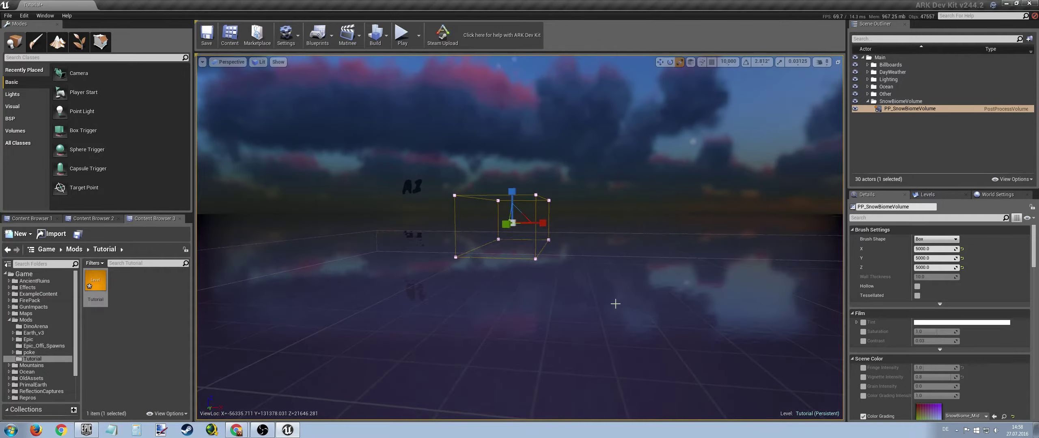
# Step: Examine the extents of the snow biome volume's box in the map from several viewpoints
pyautogui.moveTo(533, 365); pyautogui.dragTo(512, 253)
pyautogui.moveTo(533, 338); pyautogui.dragTo(533, 338, button='right')
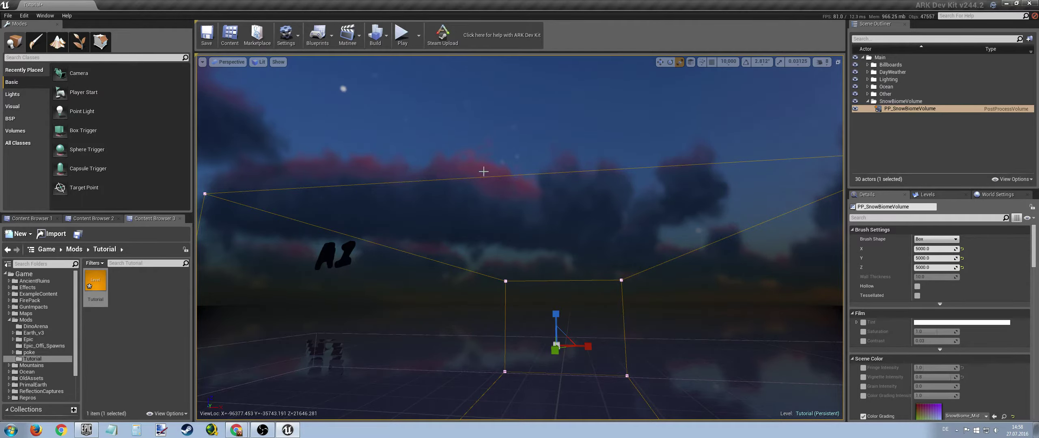
pyautogui.moveTo(537, 415); pyautogui.dragTo(572, 332)
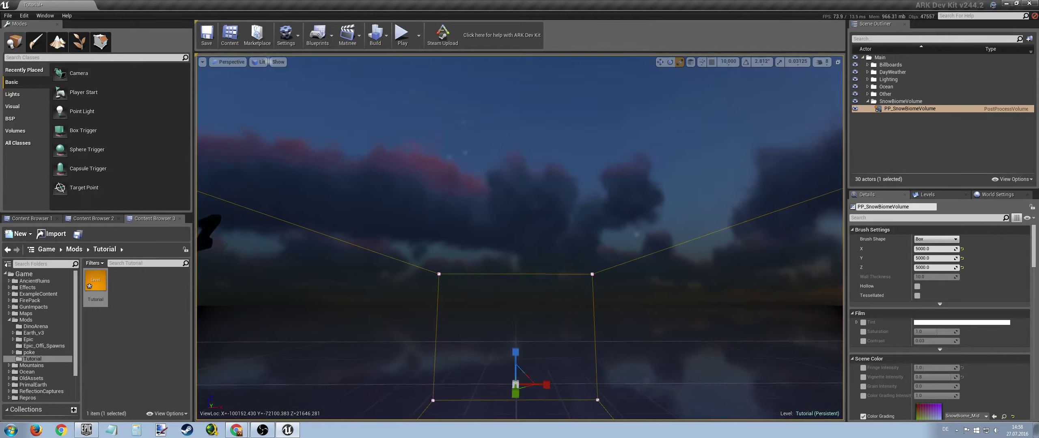
pyautogui.moveTo(572, 333); pyautogui.dragTo(564, 372, button='right')
pyautogui.moveTo(539, 332); pyautogui.dragTo(538, 374, button='right')
pyautogui.moveTo(575, 289)
pyautogui.mouseDown(button='right')
pyautogui.moveTo(588, 248)
pyautogui.moveTo(574, 289)
pyautogui.mouseUp(button='right')
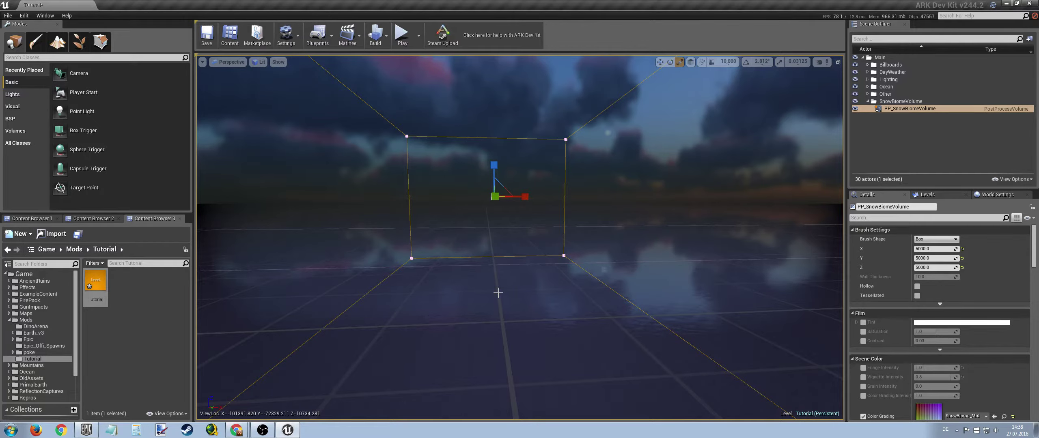
pyautogui.moveTo(483, 284); pyautogui.dragTo(474, 262)
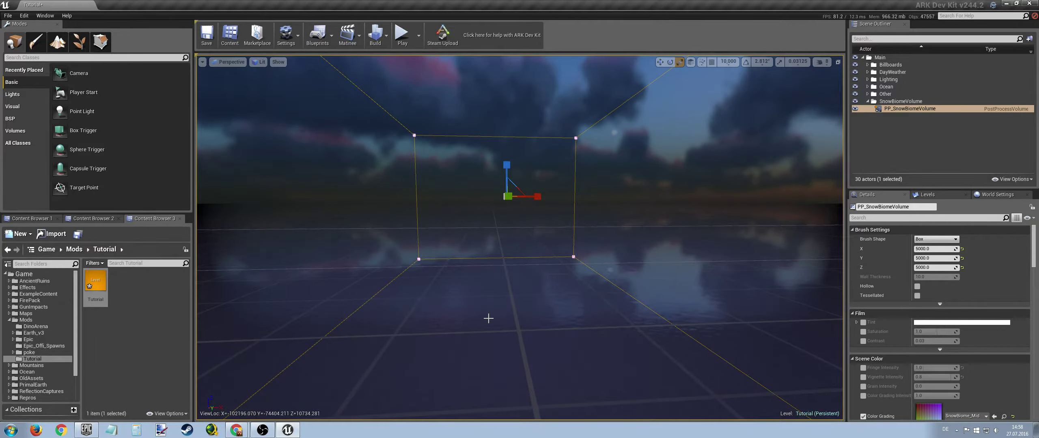
pyautogui.moveTo(488, 319); pyautogui.dragTo(487, 335, button='right')
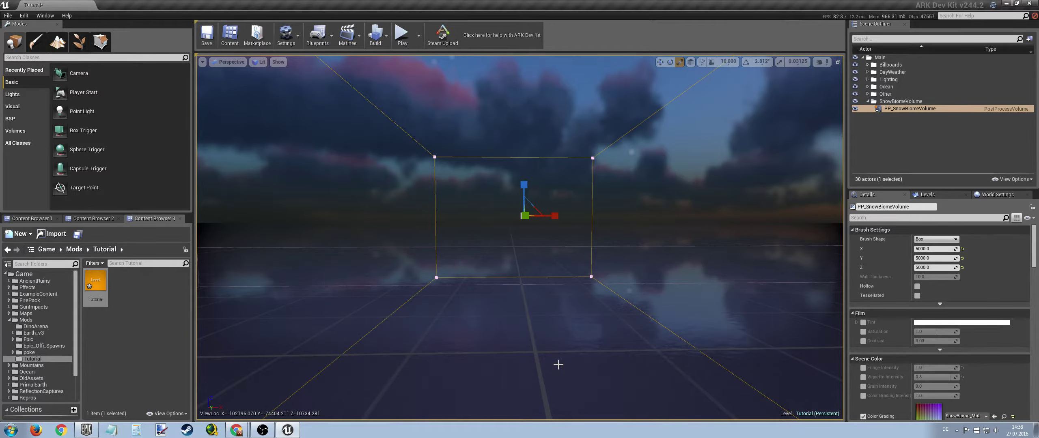
pyautogui.moveTo(555, 369)
pyautogui.mouseDown(button='right')
pyautogui.moveTo(591, 365)
pyautogui.moveTo(562, 362)
pyautogui.mouseUp(button='right')
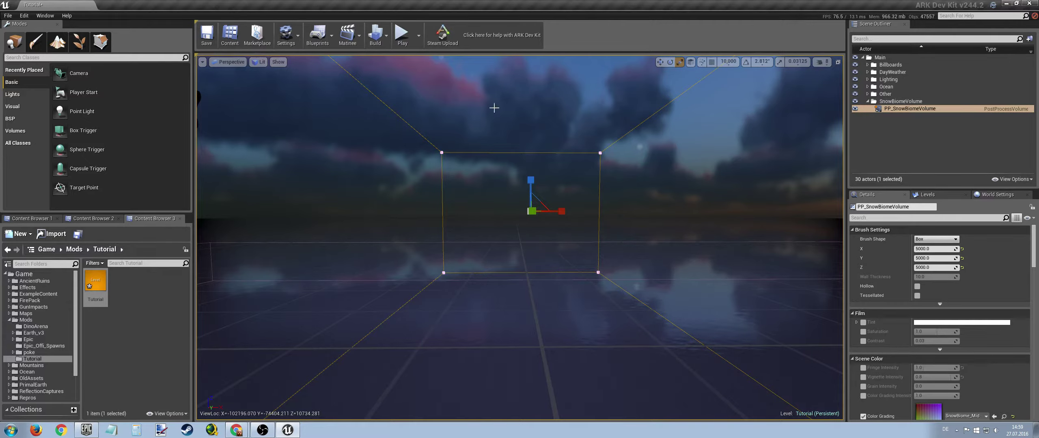
# Step: Open the level blueprint and move its window aside so the volume stays in view
pyautogui.click(330, 38)
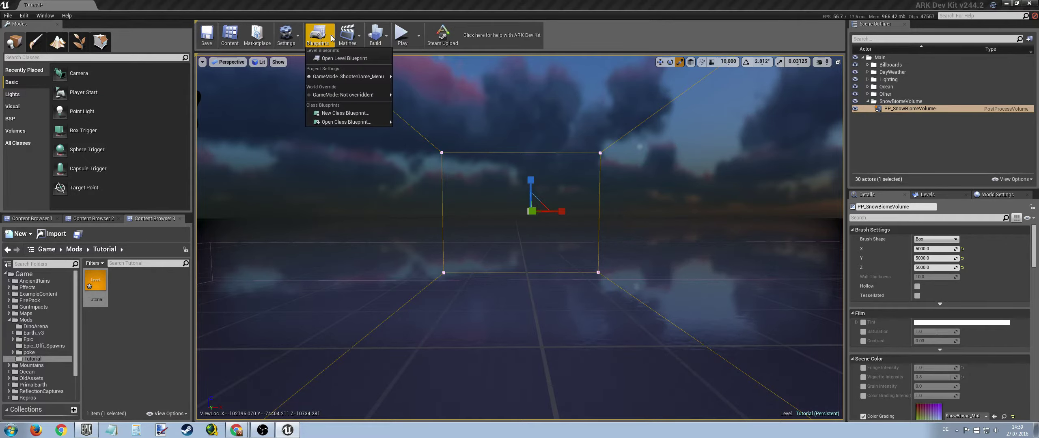
pyautogui.click(348, 58)
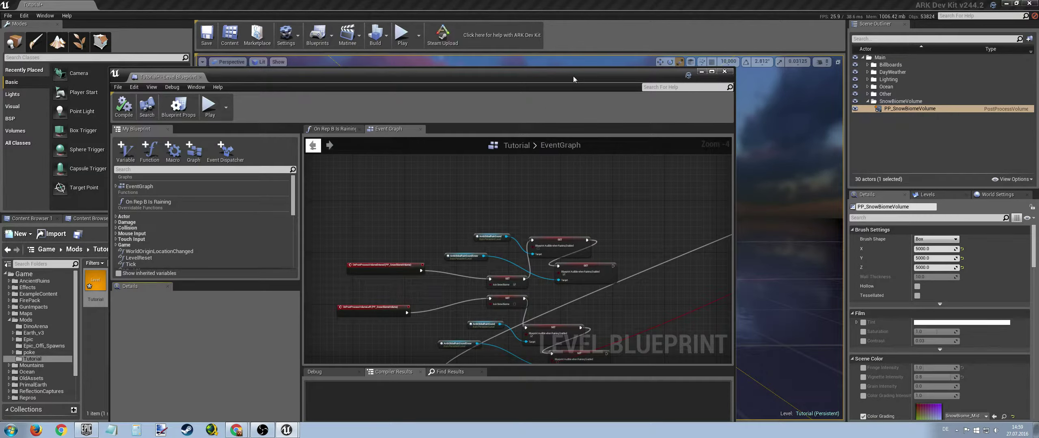
pyautogui.moveTo(573, 76); pyautogui.dragTo(300, 86)
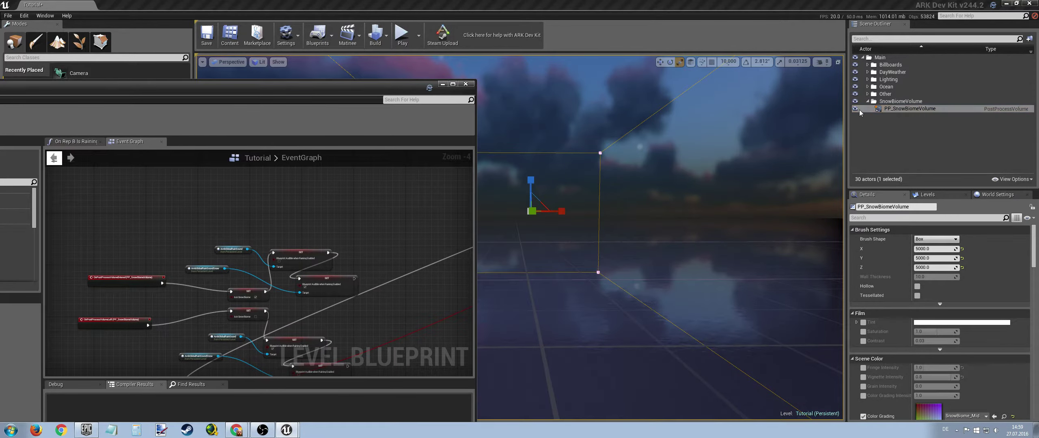
# Step: Duplicate PP_SnowBiomeVolume and move the copy along the Y axis away from the original
pyautogui.click(903, 109)
pyautogui.hotkey('ctrl', 'w')
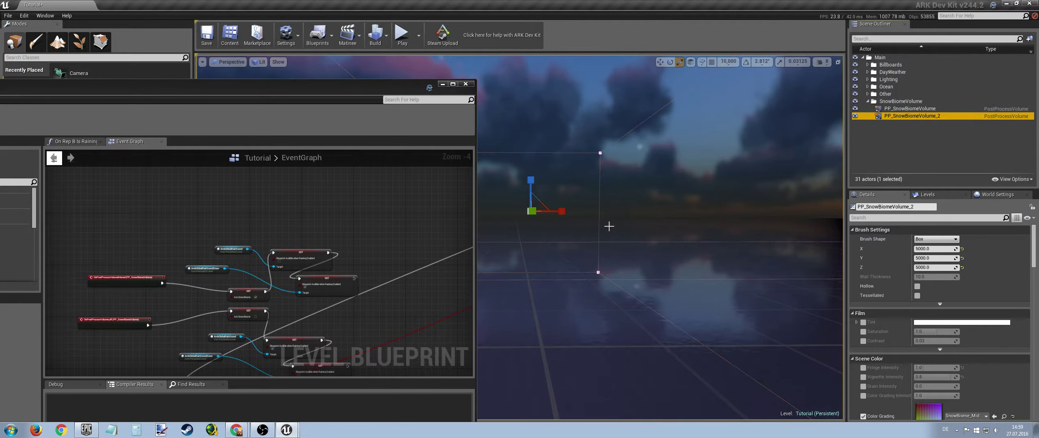
pyautogui.moveTo(616, 237); pyautogui.dragTo(581, 230, button='right')
pyautogui.press('w')
pyautogui.moveTo(598, 204); pyautogui.dragTo(762, 204)
pyautogui.moveTo(583, 263); pyautogui.dragTo(613, 268, button='right')
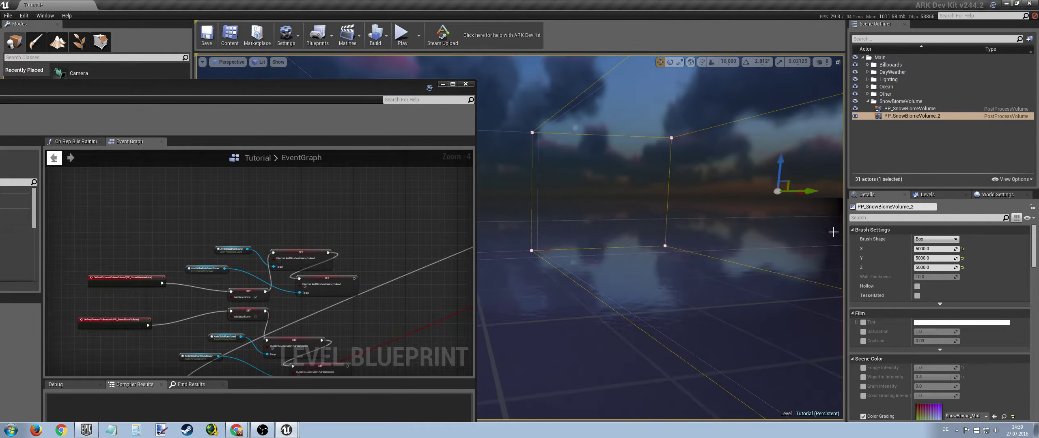
pyautogui.moveTo(800, 195); pyautogui.dragTo(842, 195)
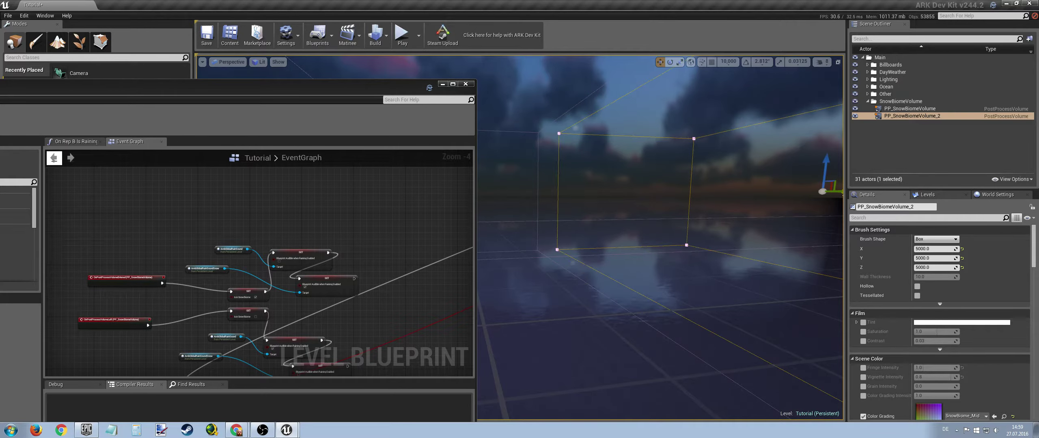
pyautogui.moveTo(638, 269); pyautogui.dragTo(478, 228, button='right')
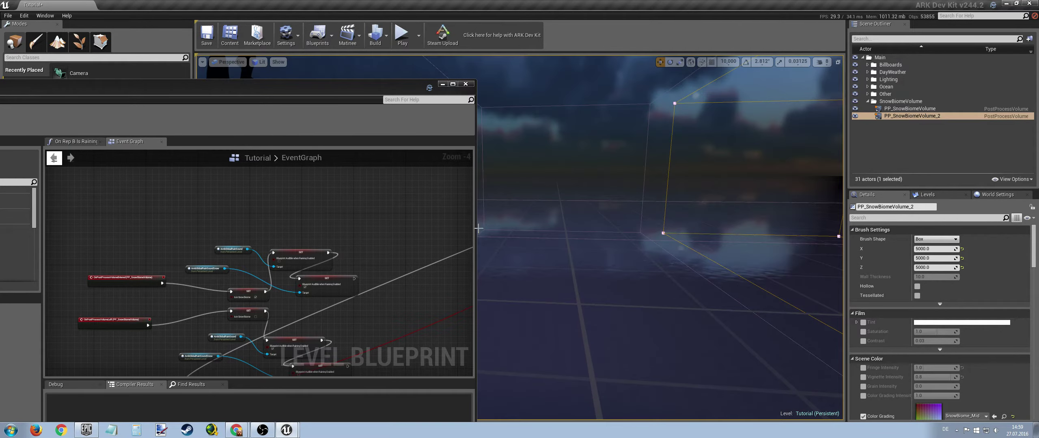
# Step: Locate the original snow biome volume's entered and left event nodes in the level blueprint's event graph
pyautogui.moveTo(358, 89); pyautogui.dragTo(623, 83)
pyautogui.scroll(-8, 614, 213)
pyautogui.moveTo(617, 310); pyautogui.dragTo(428, 410, button='right')
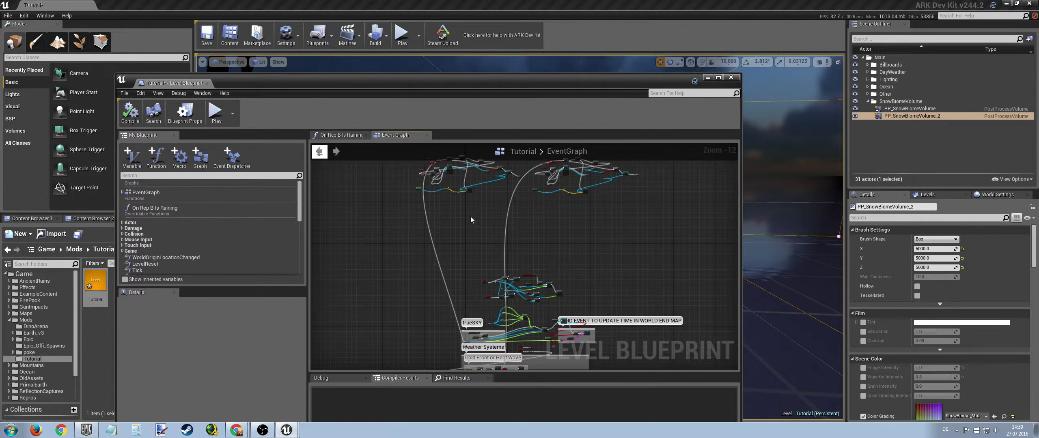
pyautogui.moveTo(467, 227); pyautogui.dragTo(525, 173, button='right')
pyautogui.moveTo(634, 228); pyautogui.dragTo(397, 235, button='right')
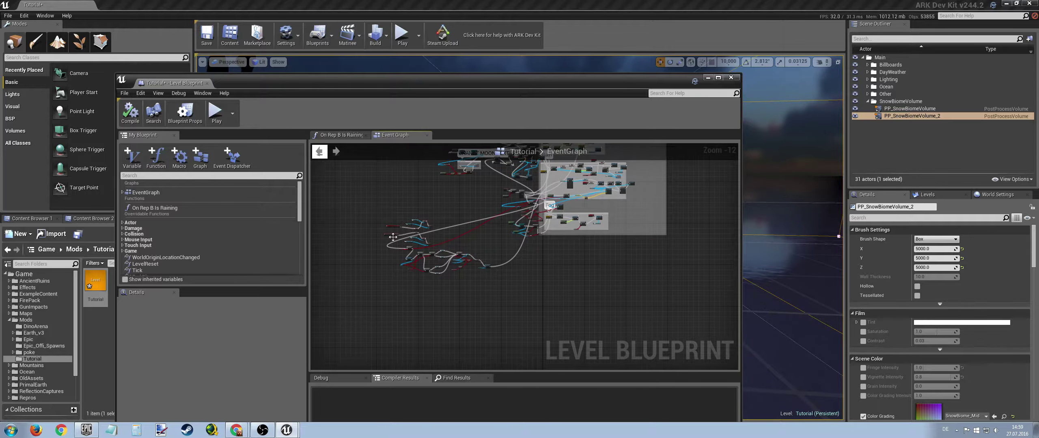
pyautogui.scroll(9, 358, 257)
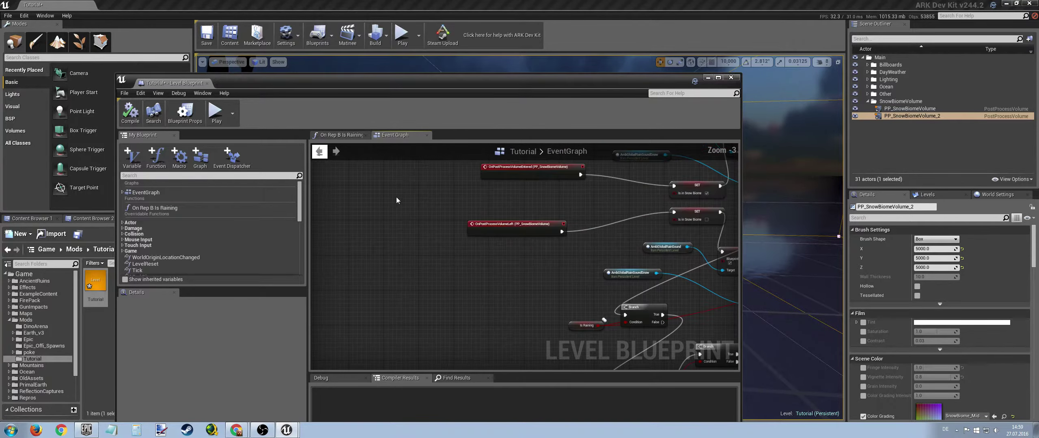
pyautogui.click(549, 219)
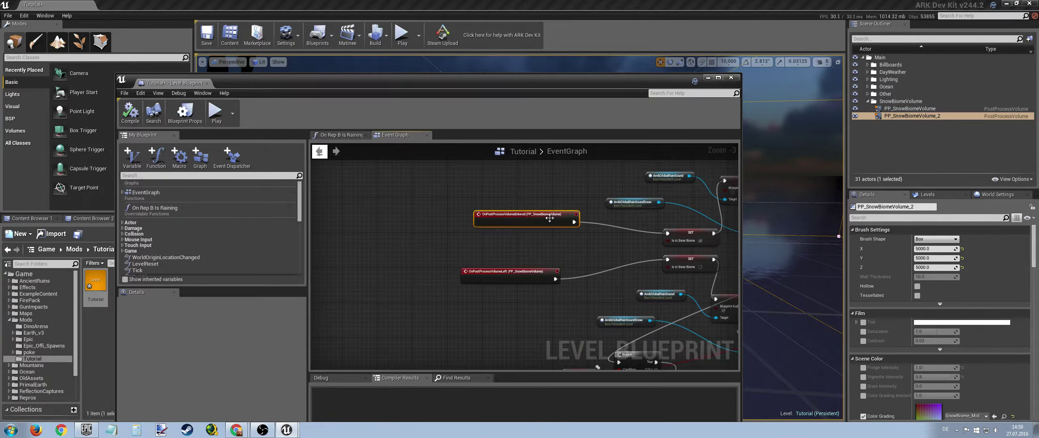
# Step: Add OnPostProcessVolumeEntered and OnPostProcessVolumeLeft events for PP_SnowBiomeVolume_2 beside the original volume's events
pyautogui.click(916, 116)
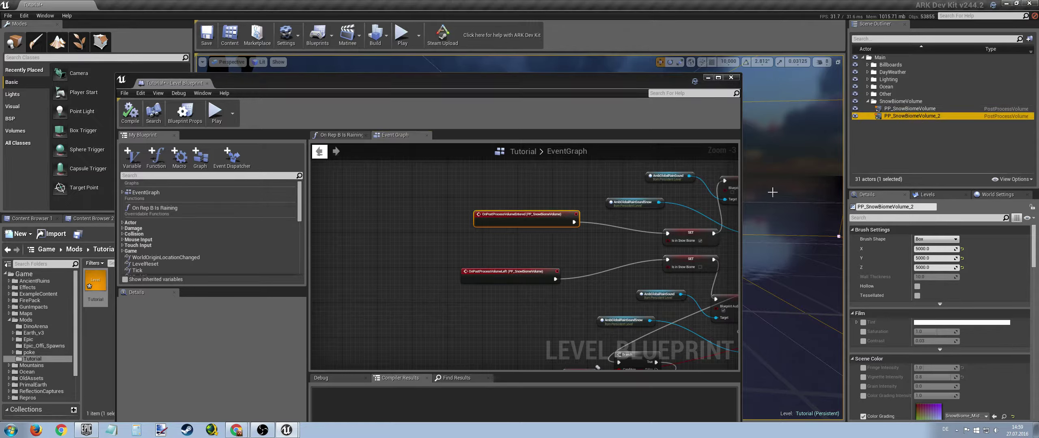
pyautogui.rightClick(498, 238)
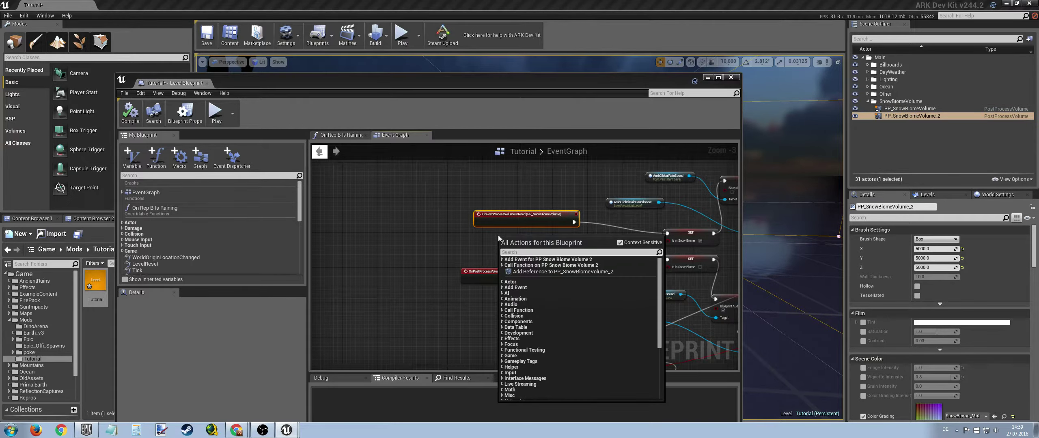
pyautogui.write('onpo')
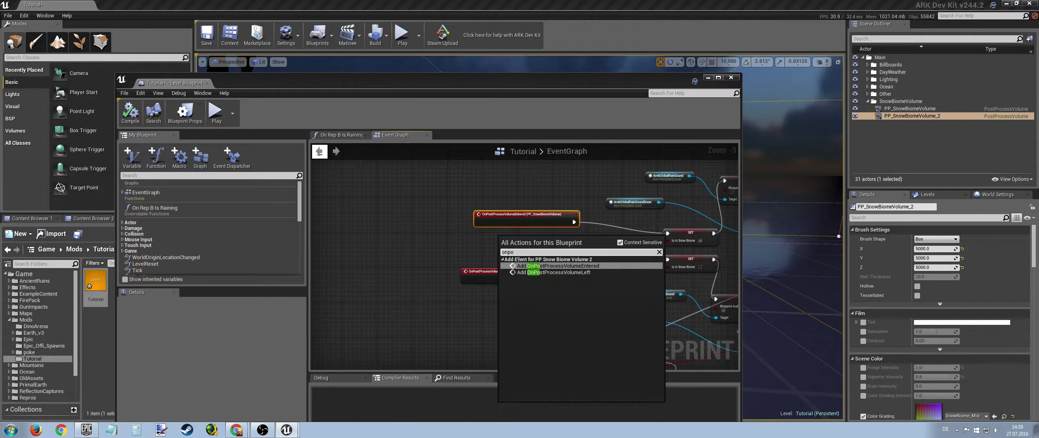
pyautogui.press('Return')
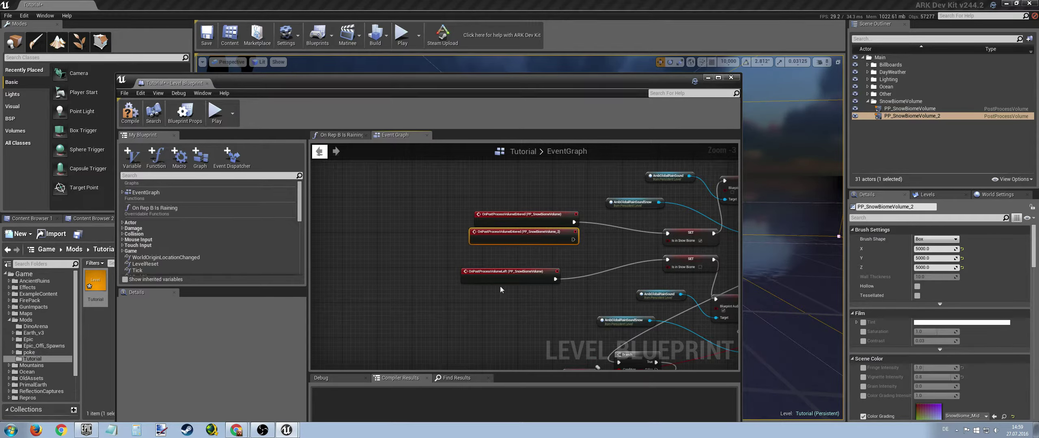
pyautogui.rightClick(490, 301)
pyautogui.write('on')
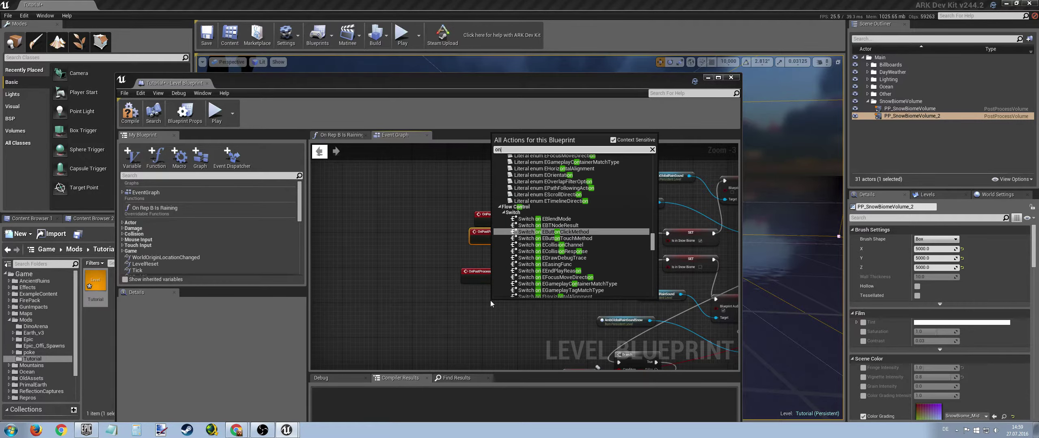
pyautogui.write('po')
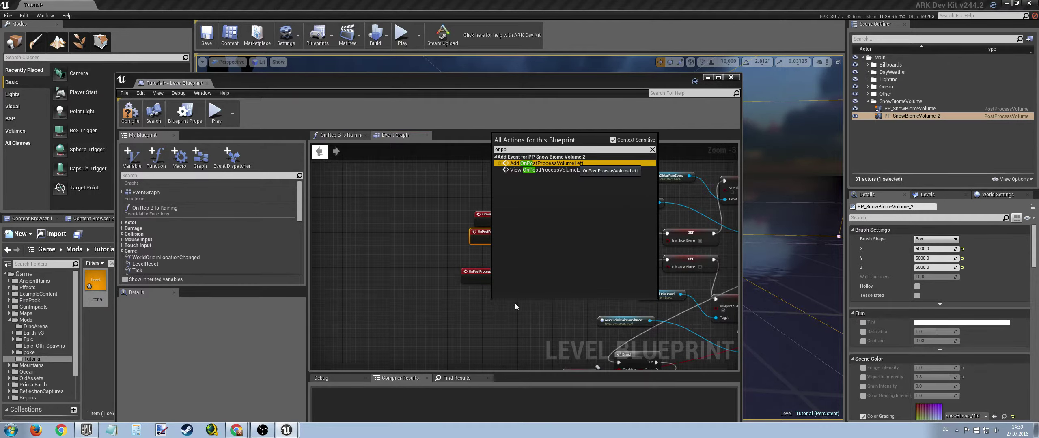
pyautogui.press('Return')
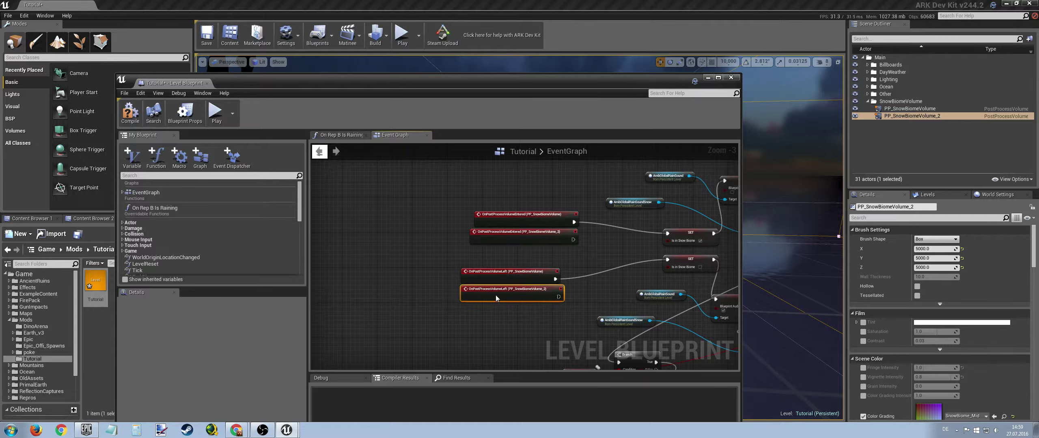
# Step: Connect the new left and entered events to their matching Is in Snow Biome SET nodes and compile the blueprint
pyautogui.moveTo(496, 298); pyautogui.dragTo(667, 260)
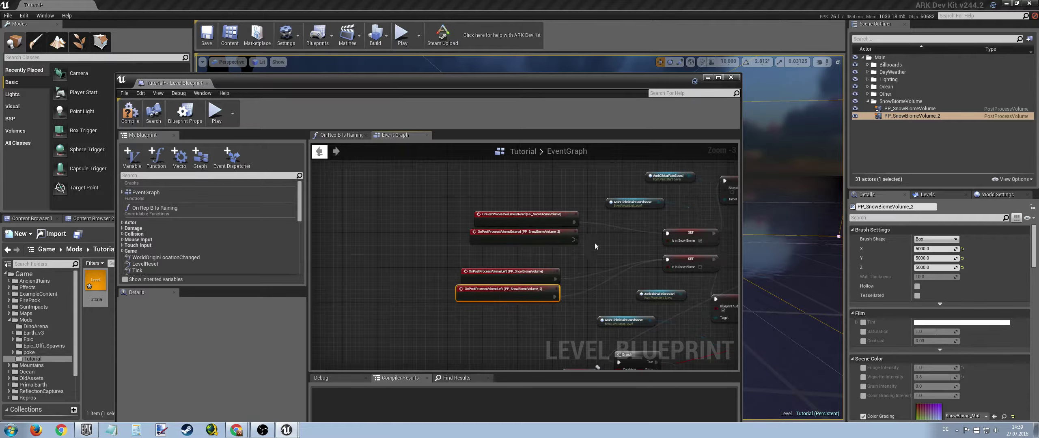
pyautogui.moveTo(572, 240); pyautogui.dragTo(666, 234)
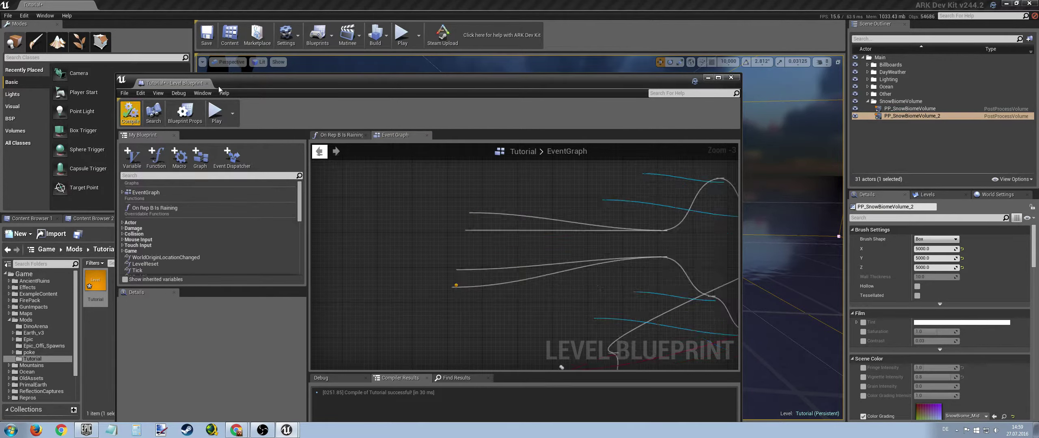
# Step: Close the level blueprint and inspect both snow biome volumes from around PP_SnowBiomeVolume_2 in the viewport
pyautogui.click(207, 83)
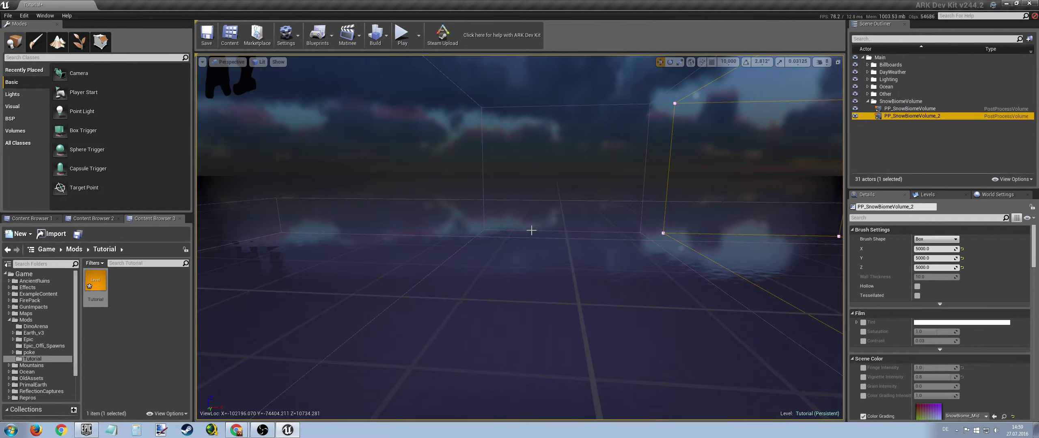
pyautogui.press('f')
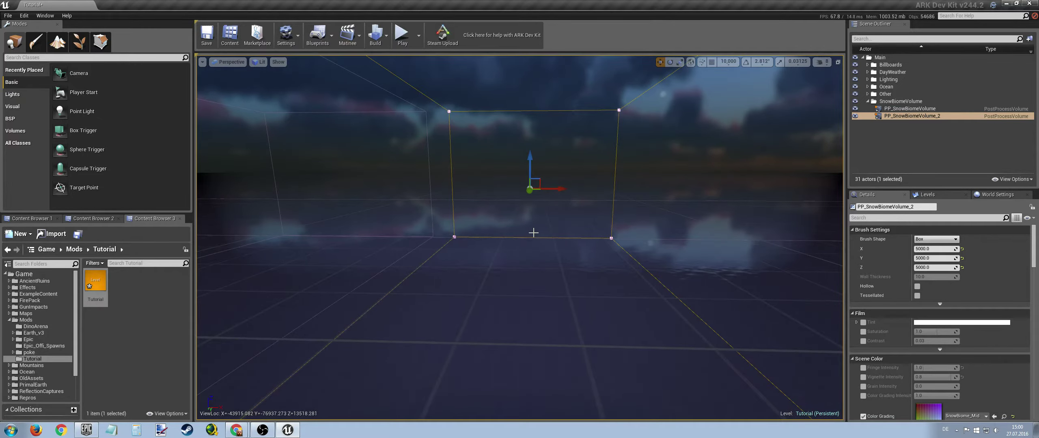
pyautogui.moveTo(533, 233); pyautogui.dragTo(518, 255, button='right')
pyautogui.moveTo(518, 255); pyautogui.dragTo(401, 252, button='middle')
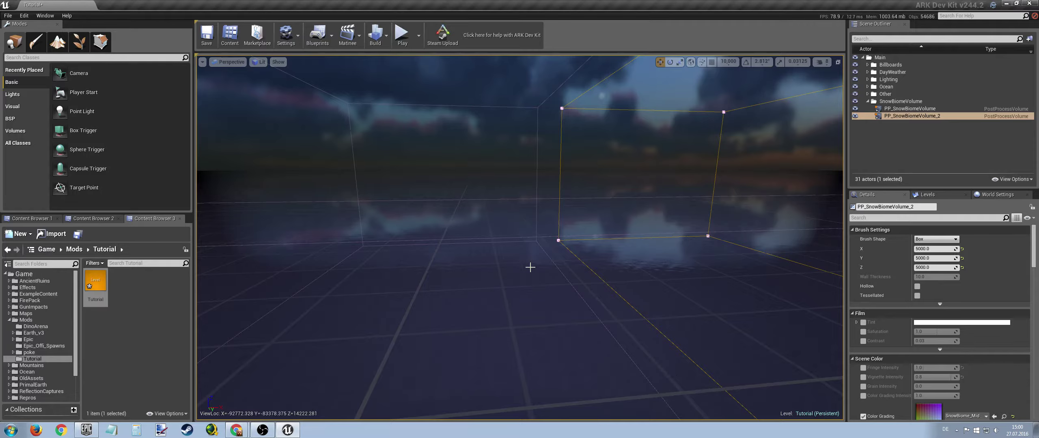
pyautogui.press('s')
pyautogui.moveTo(530, 267); pyautogui.dragTo(529, 291, button='right')
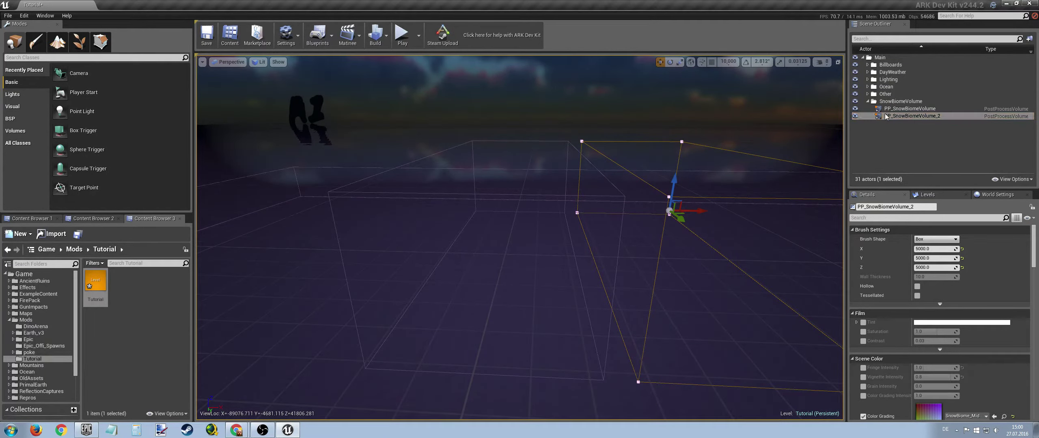
# Step: Raise the Dirt_Plane static mesh from the Other folder along the Z axis to above the ocean surface
pyautogui.click(867, 93)
pyautogui.click(929, 138)
pyautogui.moveTo(679, 248); pyautogui.dragTo(738, 260, button='right')
pyautogui.moveTo(494, 254); pyautogui.dragTo(483, 248, button='right')
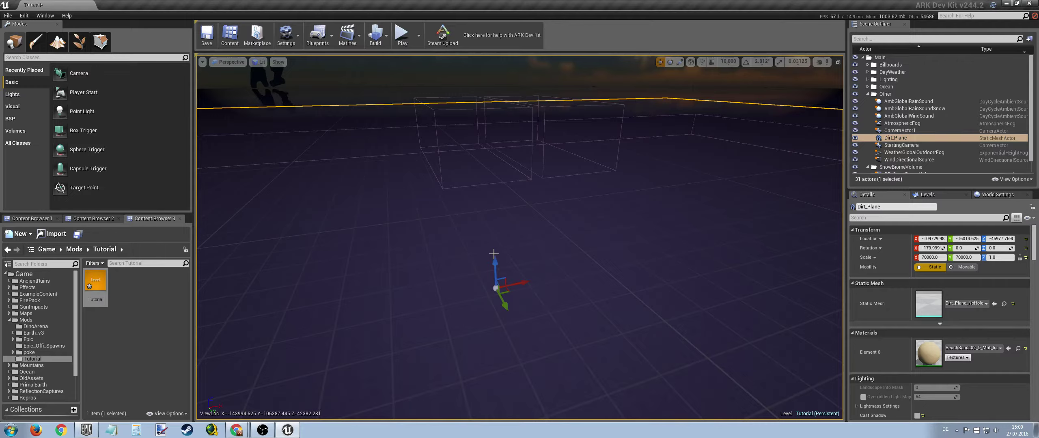
pyautogui.moveTo(495, 258); pyautogui.dragTo(488, 57)
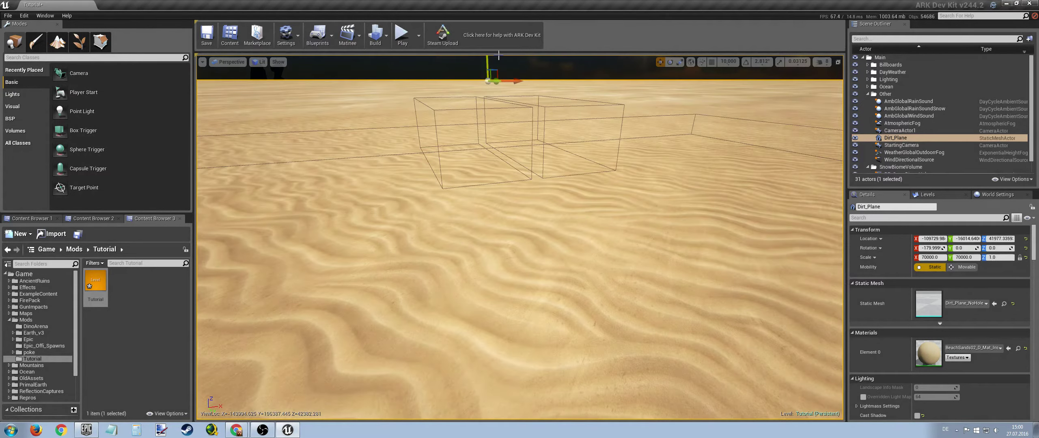
# Step: View the raised dirt plane from several angles and undo its vertical move
pyautogui.moveTo(487, 57); pyautogui.dragTo(563, 40, button='right')
pyautogui.moveTo(525, 237); pyautogui.dragTo(497, 254, button='right')
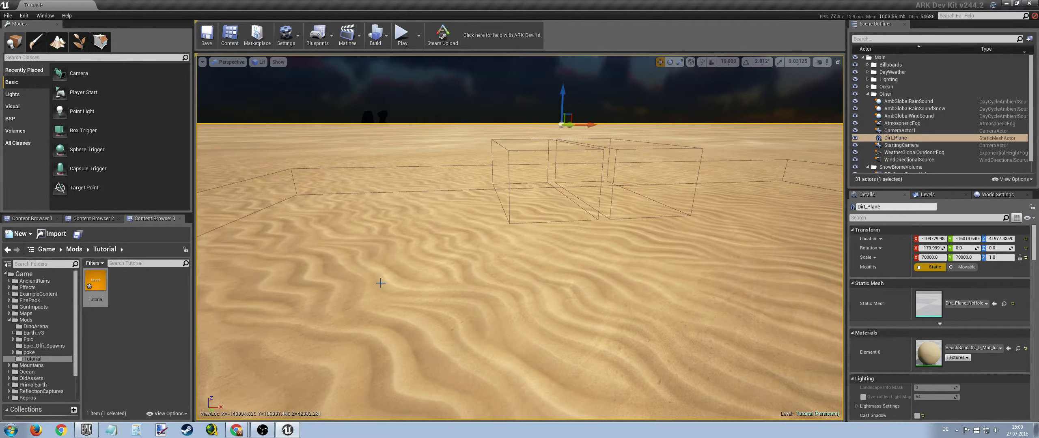
pyautogui.moveTo(381, 283); pyautogui.dragTo(382, 283, button='right')
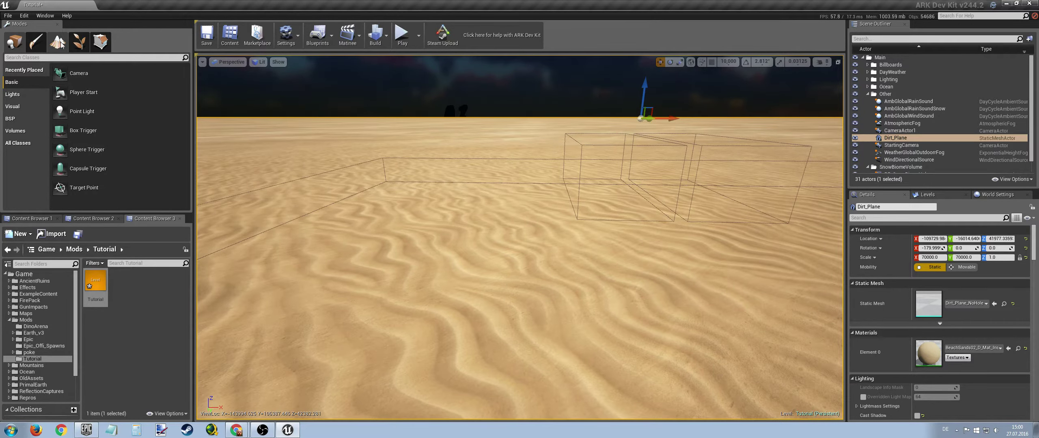
pyautogui.moveTo(551, 248); pyautogui.dragTo(554, 282, button='right')
pyautogui.hotkey('ctrl', 'z')
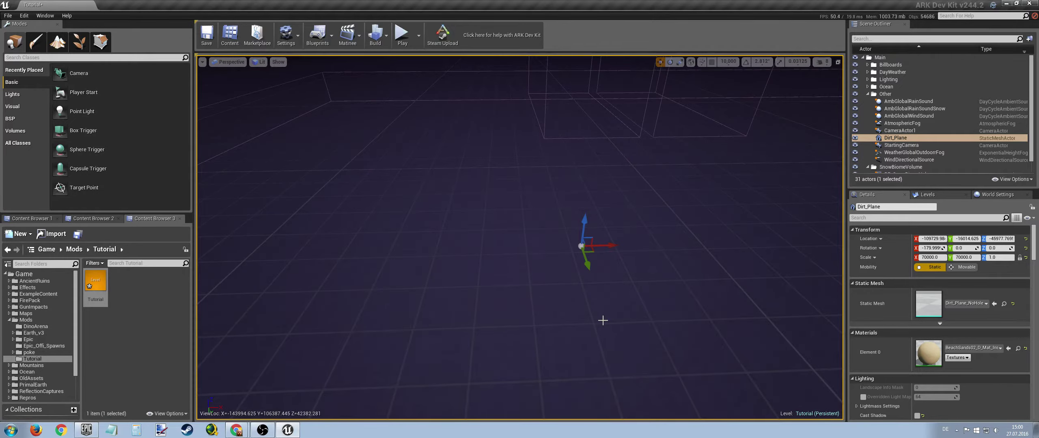
pyautogui.moveTo(603, 320); pyautogui.dragTo(621, 316, button='middle')
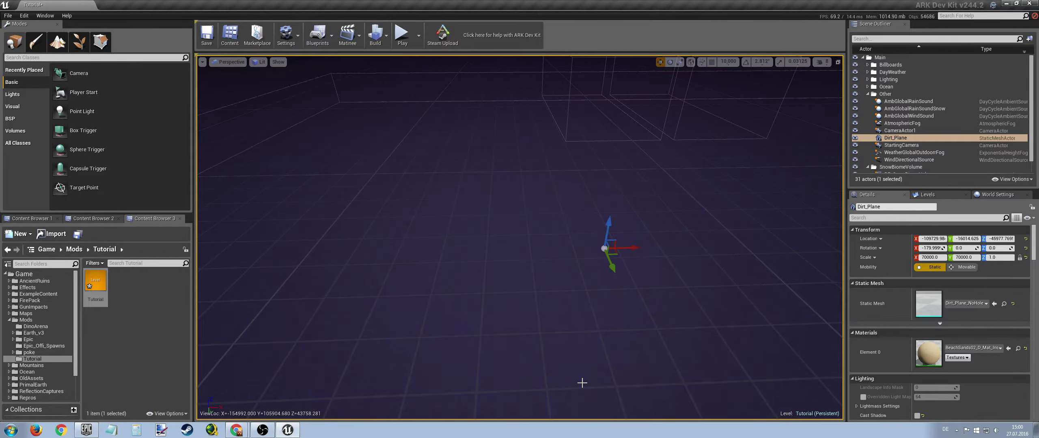
pyautogui.moveTo(638, 343); pyautogui.dragTo(636, 358, button='right')
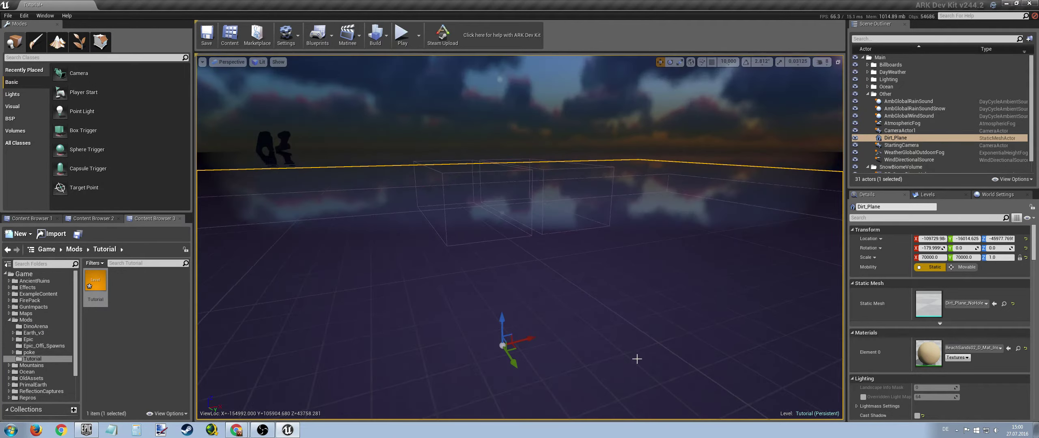
# Step: Select the StartingCamera actor in the Other folder and bring it into view
pyautogui.click(901, 145)
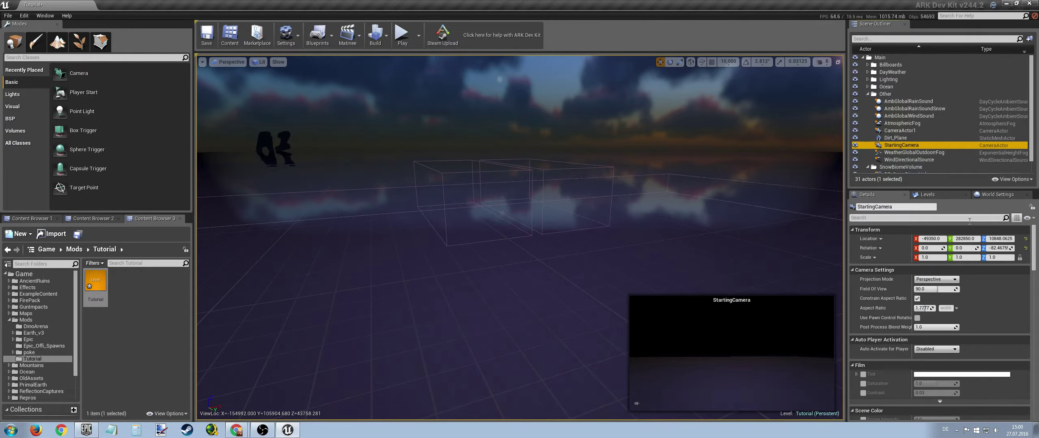
pyautogui.moveTo(749, 229); pyautogui.dragTo(836, 235, button='right')
pyautogui.moveTo(520, 238); pyautogui.dragTo(497, 236, button='right')
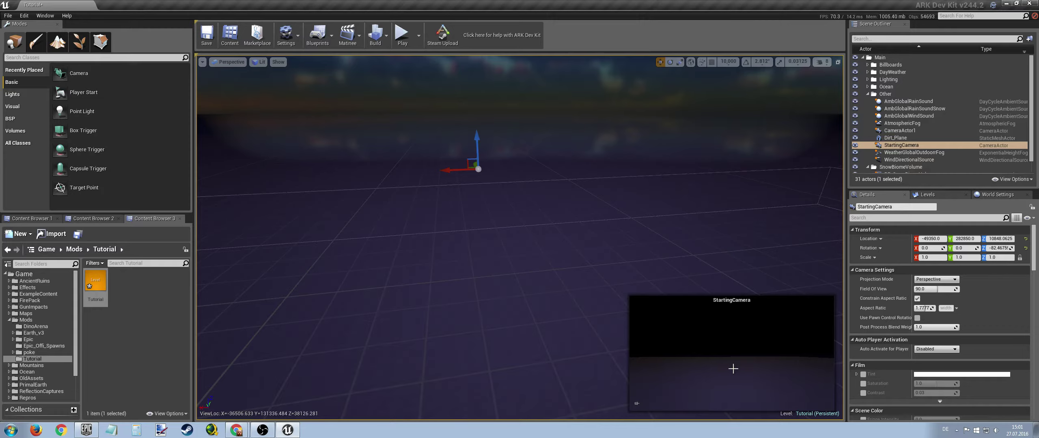
# Step: Try StartingCamera at different heights, lowering it and raising it to a Z location of about 108304
pyautogui.moveTo(477, 140); pyautogui.dragTo(502, 190)
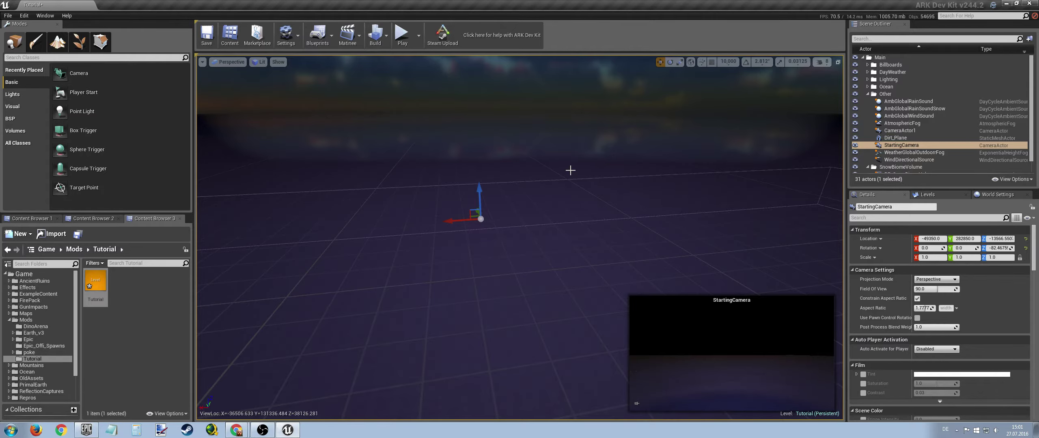
pyautogui.moveTo(482, 191); pyautogui.dragTo(473, 64)
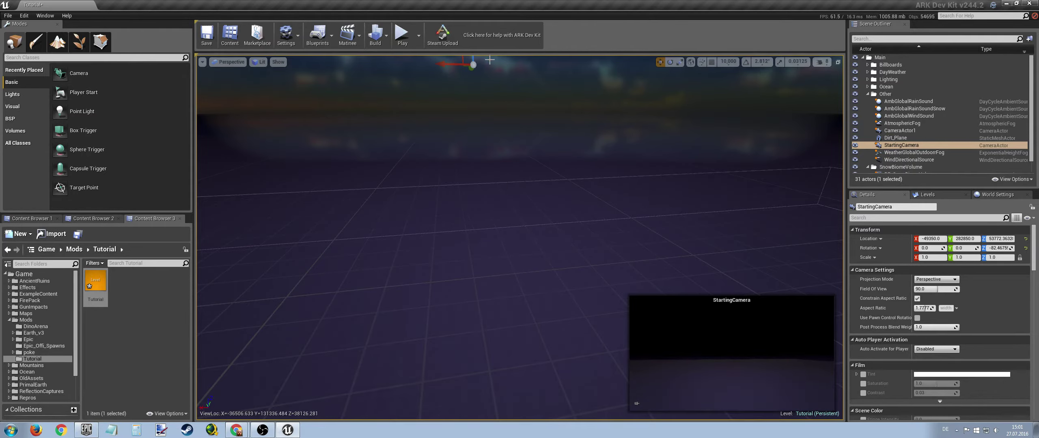
pyautogui.moveTo(534, 233); pyautogui.dragTo(487, 97, button='right')
pyautogui.moveTo(530, 118); pyautogui.dragTo(530, 69)
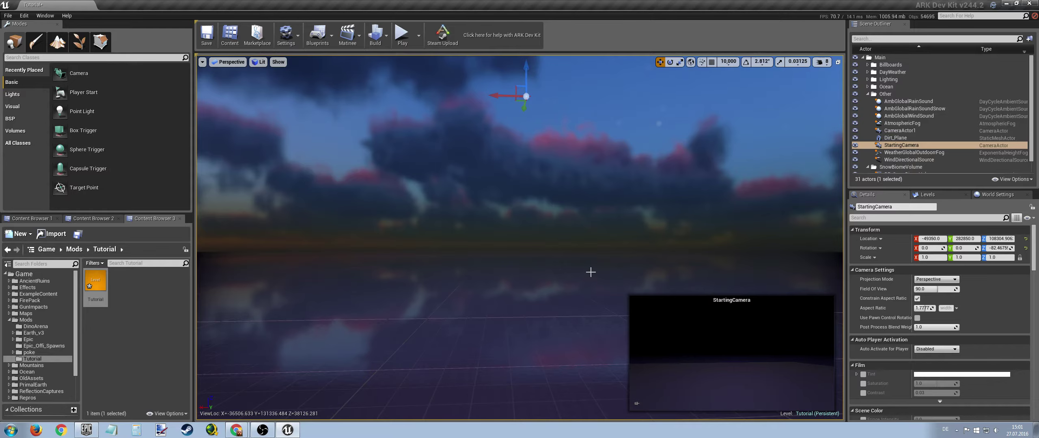
# Step: Rotate StartingCamera to about -1.7, -12.68 and -82.27 degrees while checking its preview
pyautogui.moveTo(589, 271); pyautogui.dragTo(462, 267, button='middle')
pyautogui.moveTo(589, 271); pyautogui.dragTo(615, 240, button='right')
pyautogui.press('e')
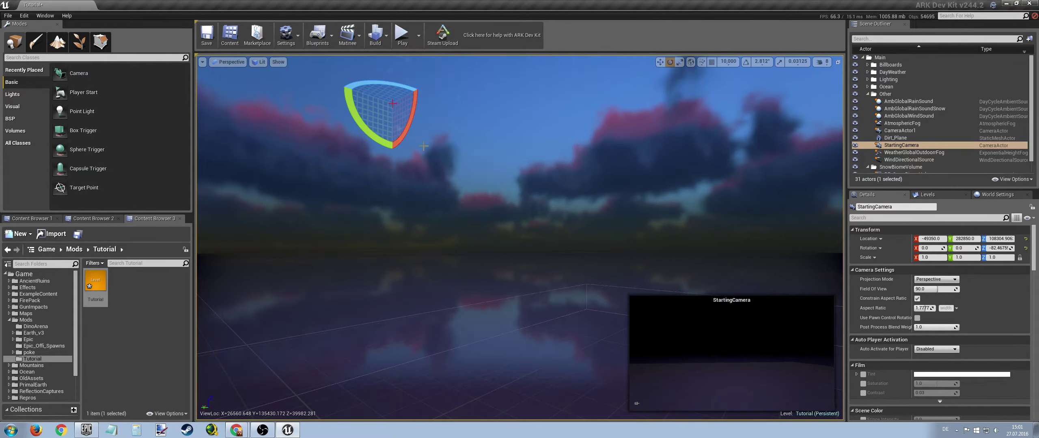
pyautogui.moveTo(415, 90); pyautogui.dragTo(392, 159)
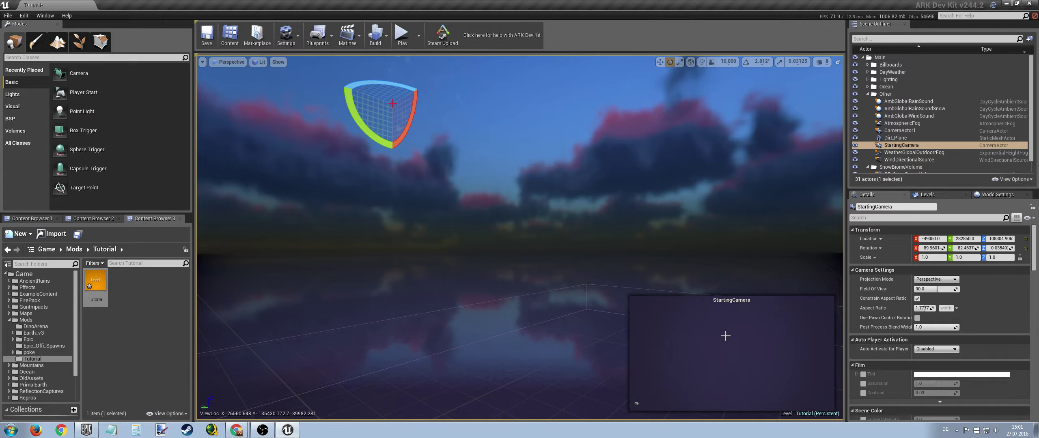
pyautogui.moveTo(414, 120); pyautogui.dragTo(425, 165)
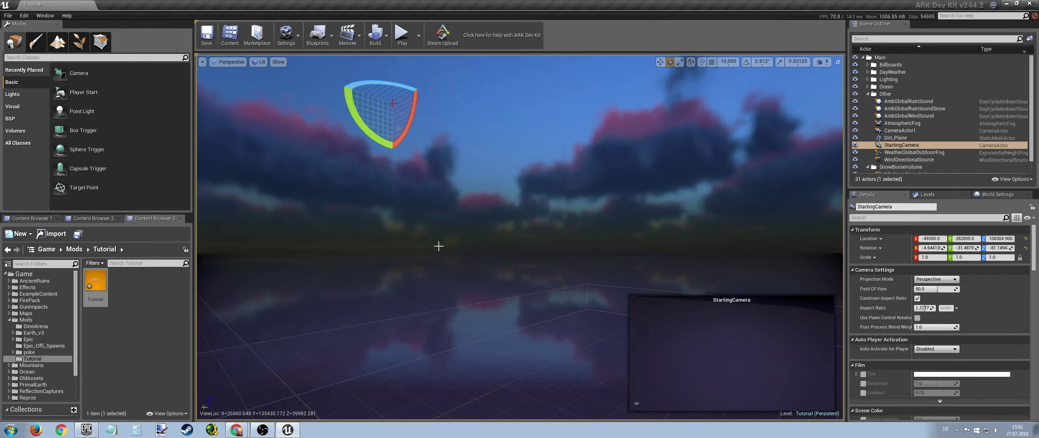
pyautogui.moveTo(402, 129); pyautogui.dragTo(430, 342)
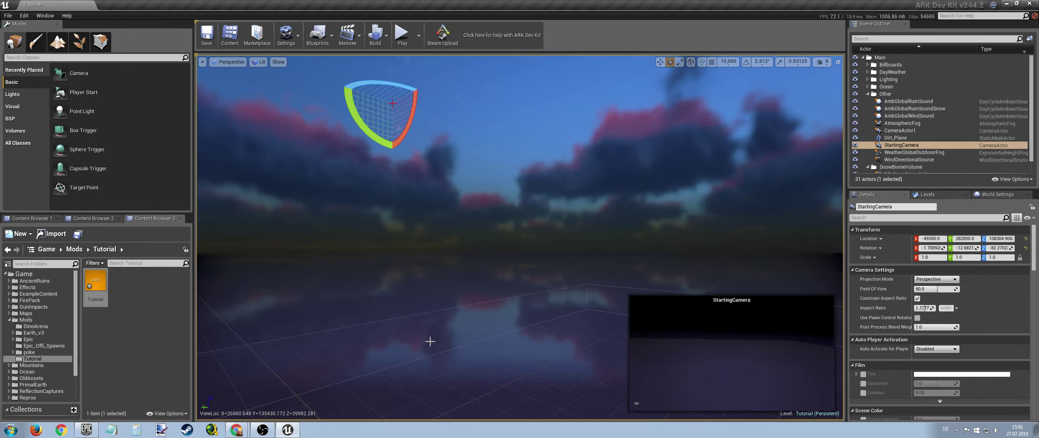
# Step: Lower StartingCamera along the Z axis to about 2458 and collapse the Other folder
pyautogui.press('w')
pyautogui.moveTo(390, 76); pyautogui.dragTo(396, 347)
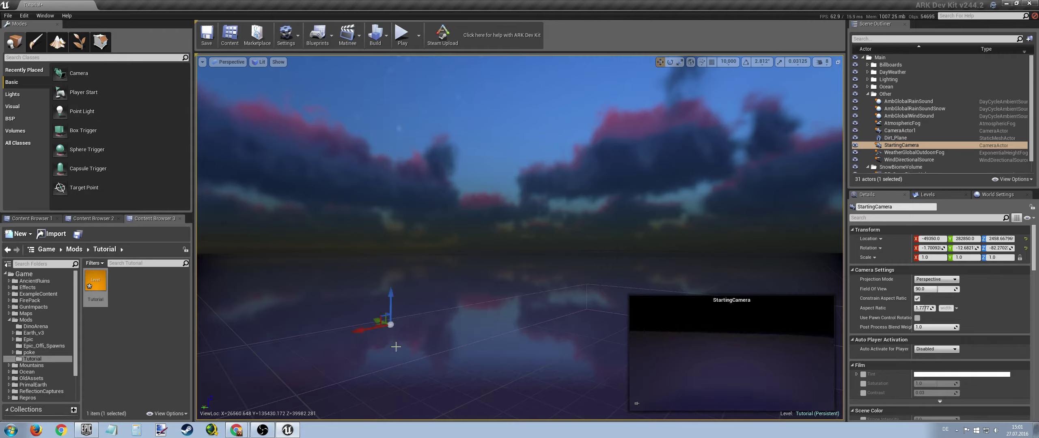
pyautogui.click(867, 94)
# Step: Select Global_PostProcess_Blueprint in the Lighting folder and look over its position in the scene
pyautogui.click(868, 79)
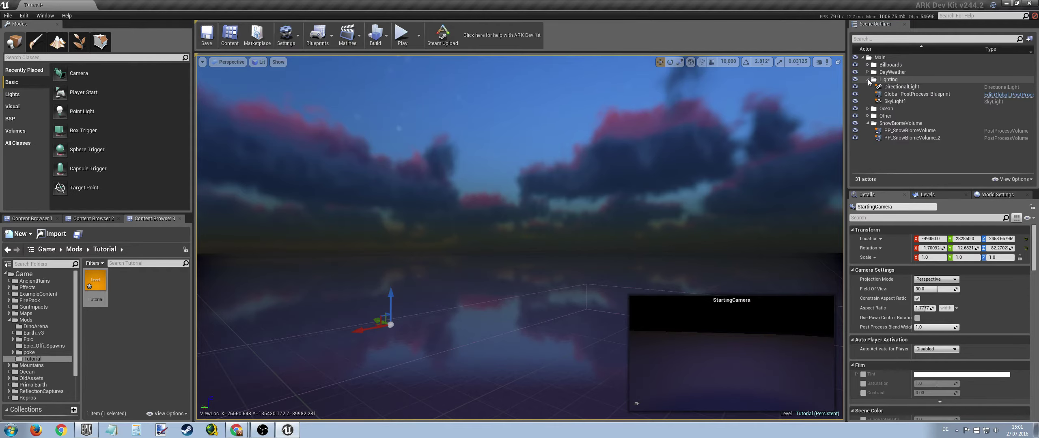
pyautogui.click(907, 95)
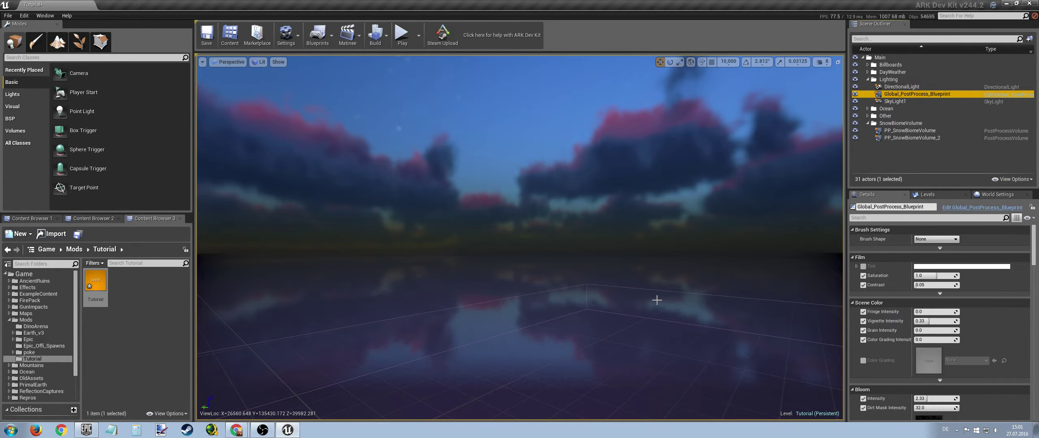
pyautogui.moveTo(656, 300); pyautogui.dragTo(507, 317, button='right')
pyautogui.moveTo(659, 324); pyautogui.dragTo(658, 291, button='right')
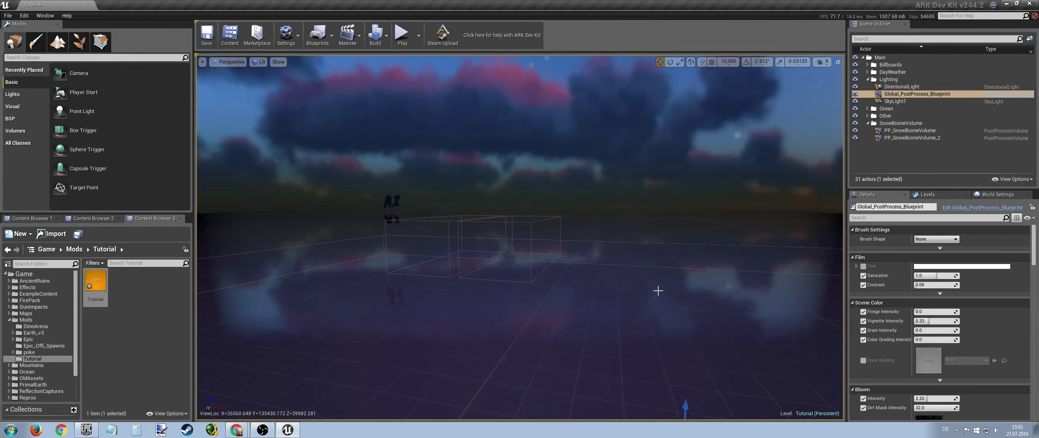
pyautogui.moveTo(670, 284); pyautogui.dragTo(648, 361, button='middle')
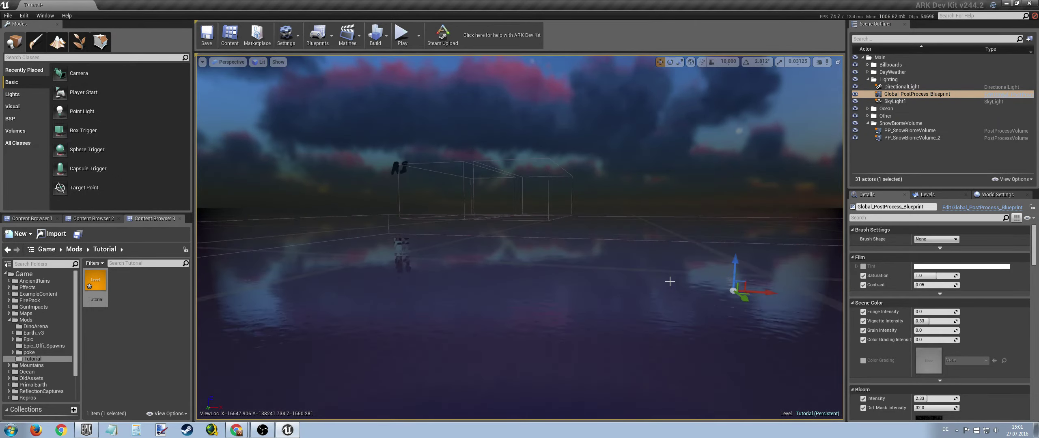
pyautogui.moveTo(677, 291); pyautogui.dragTo(698, 284, button='right')
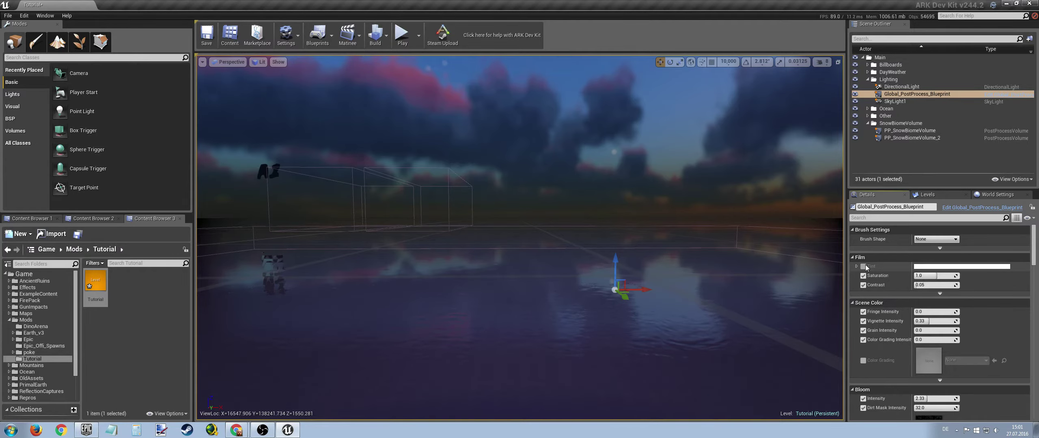
# Step: Try a dark red film tint on Global_PostProcess_Blueprint and cancel the colour change
pyautogui.click(930, 268)
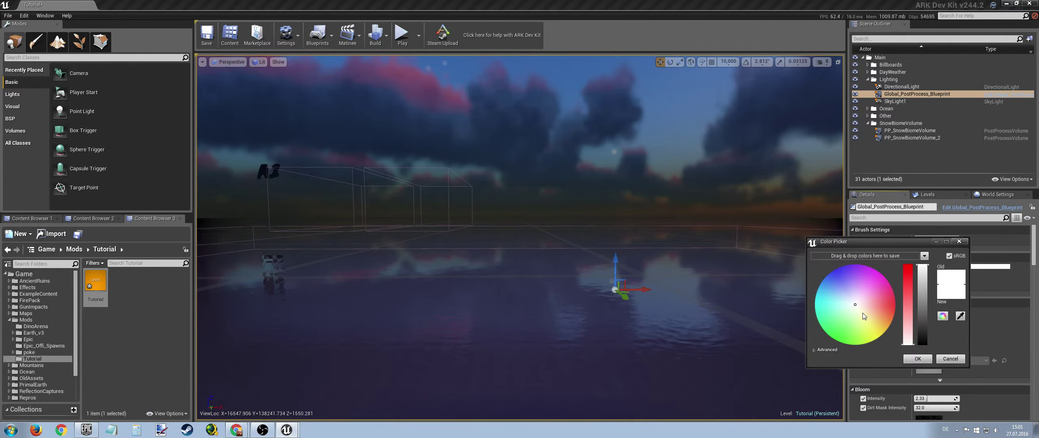
pyautogui.click(887, 310)
pyautogui.moveTo(656, 333)
pyautogui.mouseDown(button='right')
pyautogui.moveTo(665, 327)
pyautogui.moveTo(649, 318)
pyautogui.moveTo(674, 320)
pyautogui.moveTo(715, 350)
pyautogui.mouseUp(button='right')
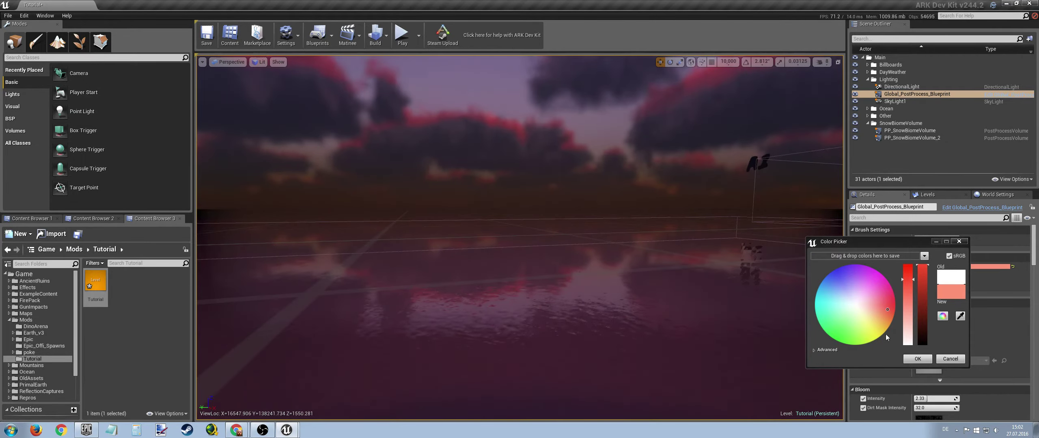
pyautogui.moveTo(887, 312)
pyautogui.mouseDown()
pyautogui.moveTo(925, 308)
pyautogui.moveTo(924, 324)
pyautogui.moveTo(908, 276)
pyautogui.mouseUp()
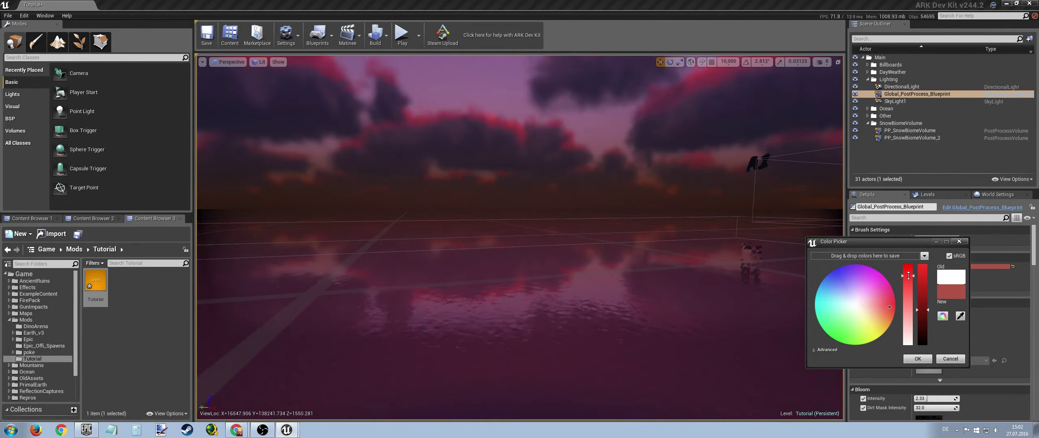
pyautogui.click(949, 358)
pyautogui.moveTo(568, 284); pyautogui.dragTo(723, 330, button='right')
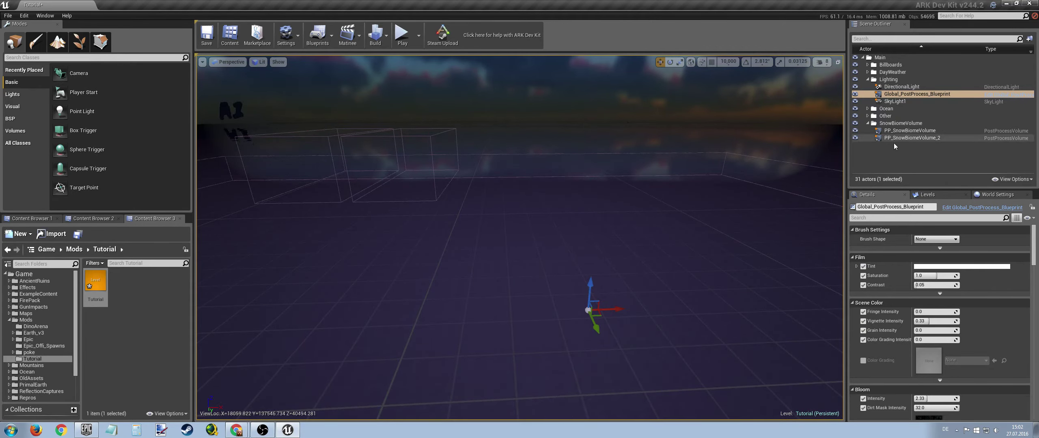
# Step: Examine the DirectionalLight settings, the BP_Sky_Sphere settings and the other actors in the DayWeather folder
pyautogui.click(901, 87)
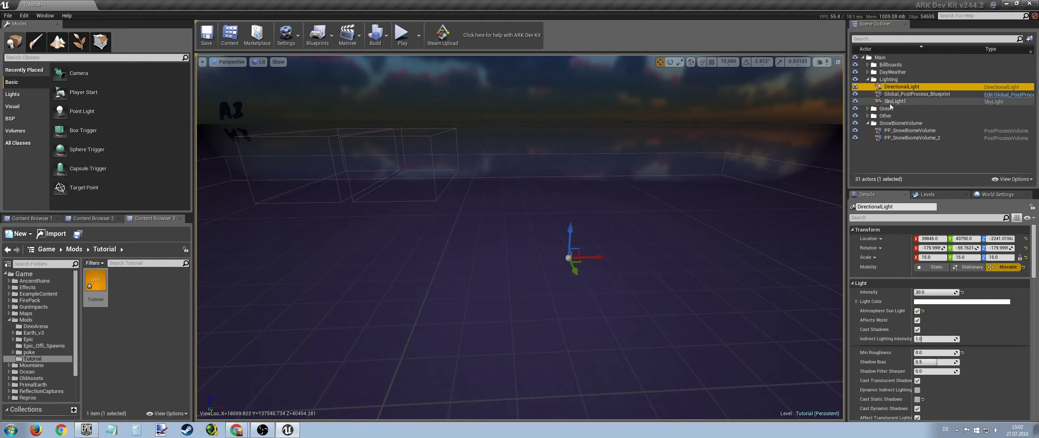
pyautogui.click(867, 79)
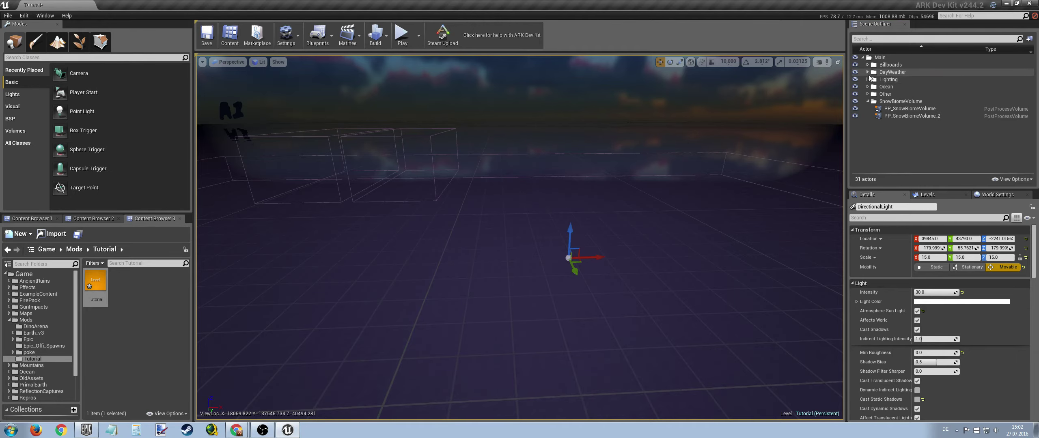
pyautogui.click(867, 73)
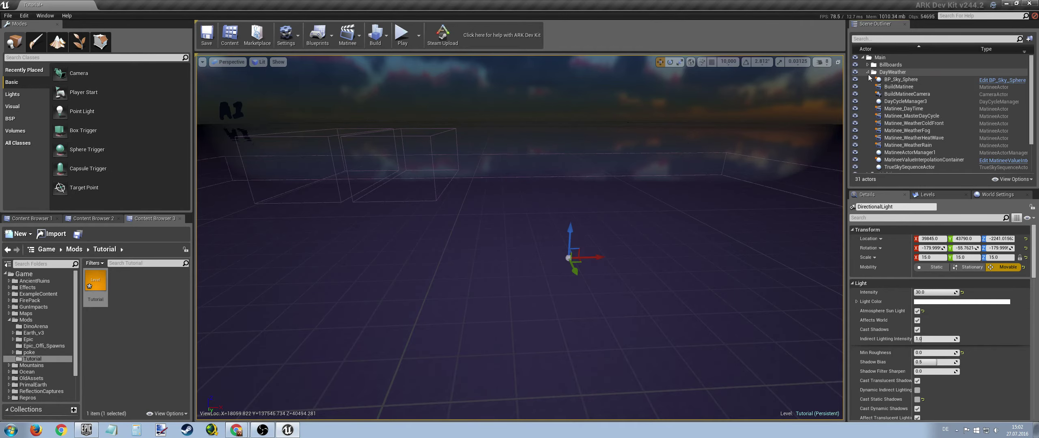
pyautogui.click(896, 81)
pyautogui.moveTo(682, 186); pyautogui.dragTo(682, 97, button='right')
pyautogui.moveTo(644, 185); pyautogui.dragTo(644, 211, button='right')
pyautogui.scroll(-3, 965, 142)
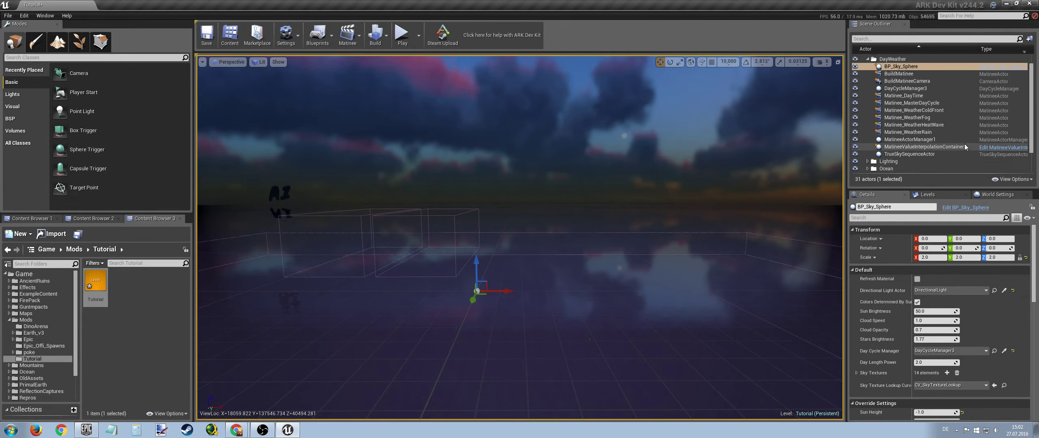
pyautogui.scroll(3, 963, 145)
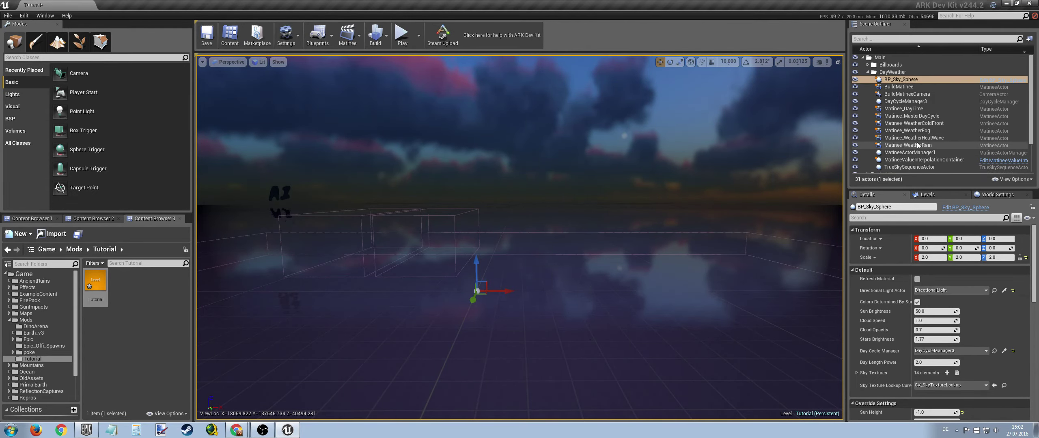
# Step: Select the A1 text actor in the Billboards folder and collapse the DayWeather and SnowBiomeVolume folders
pyautogui.click(867, 73)
pyautogui.click(868, 65)
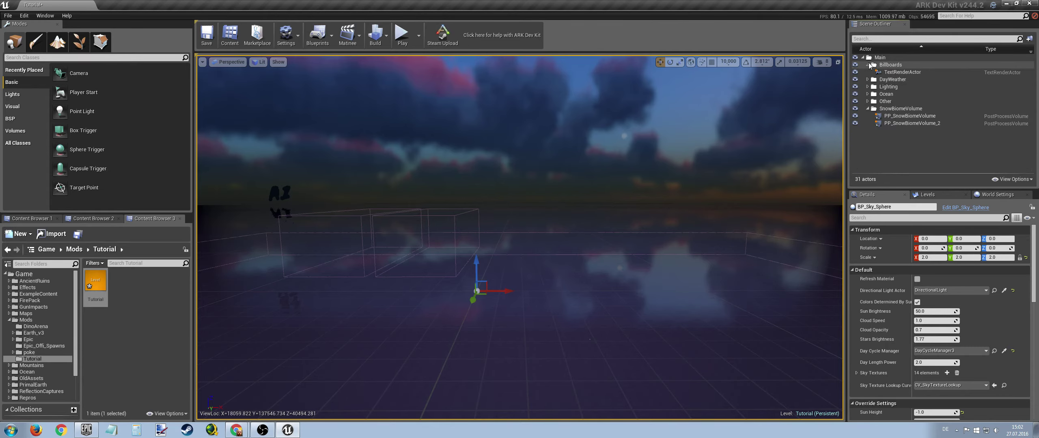
pyautogui.moveTo(654, 214); pyautogui.dragTo(625, 240, button='right')
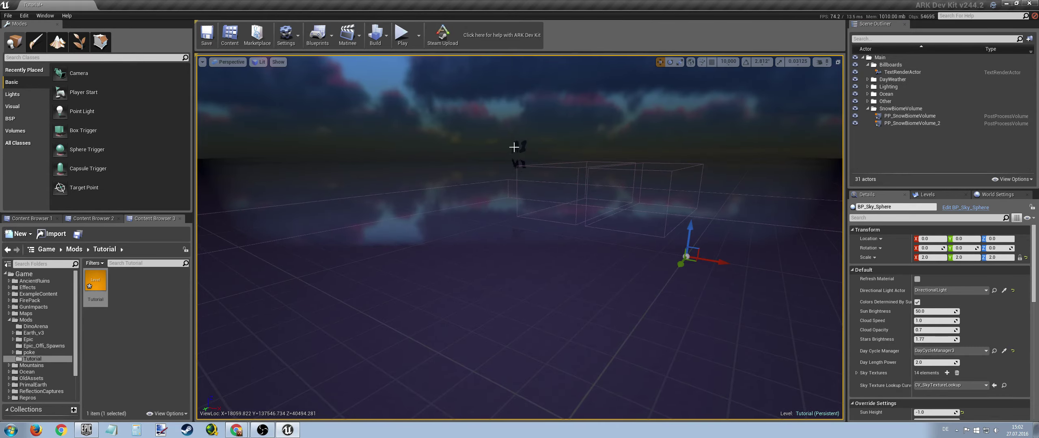
pyautogui.click(519, 198)
pyautogui.click(522, 148)
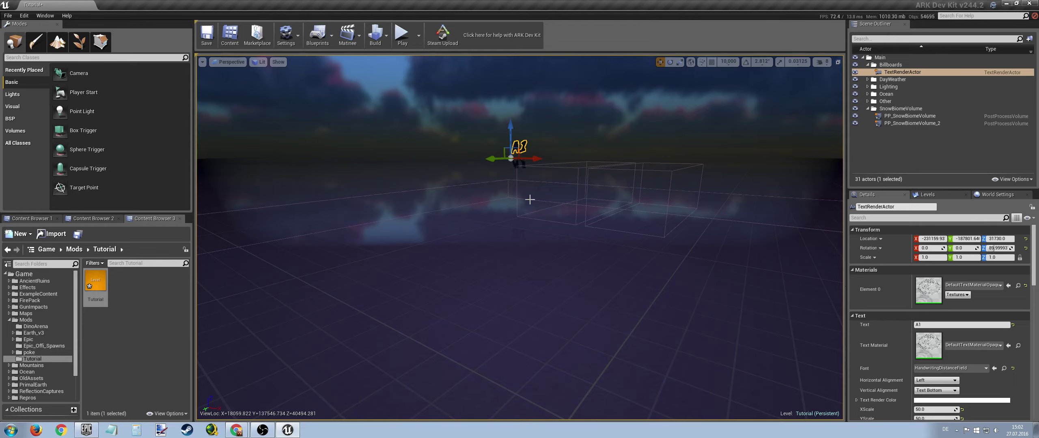
pyautogui.click(867, 108)
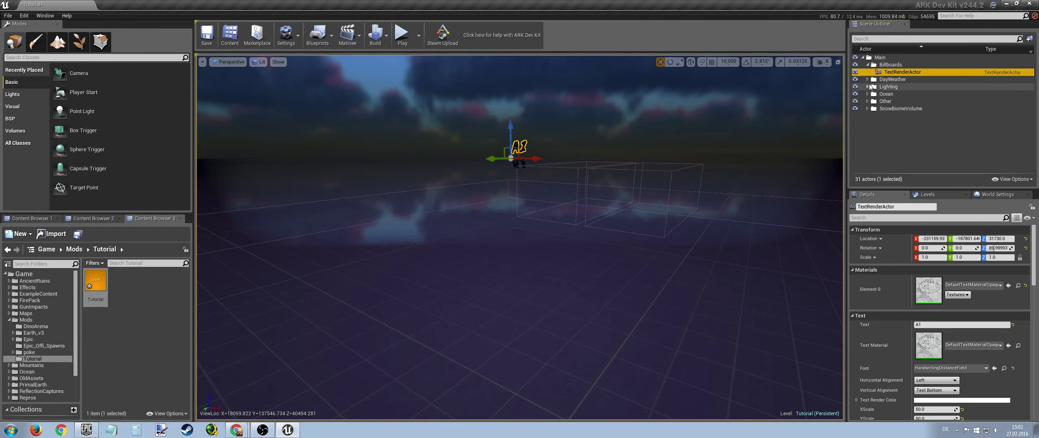
# Step: Try "nan" as the text of the selected TextRenderActor and set it to "a1" instead
pyautogui.click(944, 324)
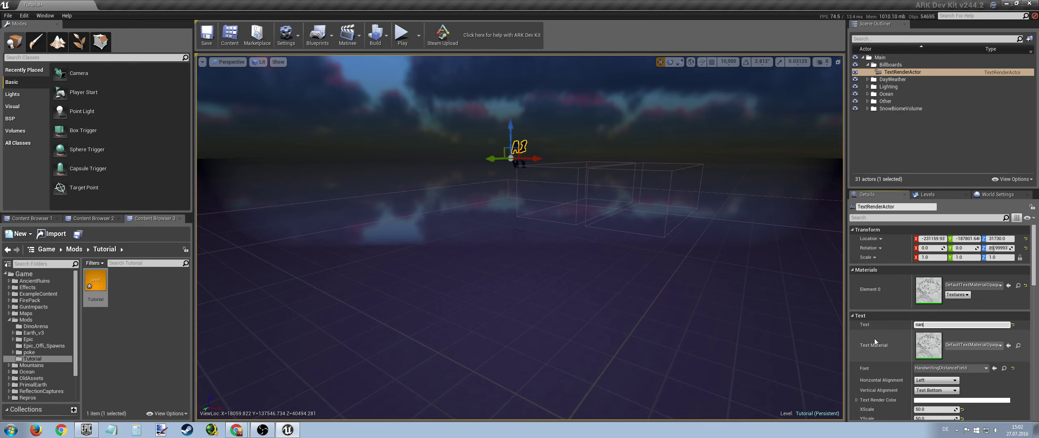
pyautogui.click(895, 308)
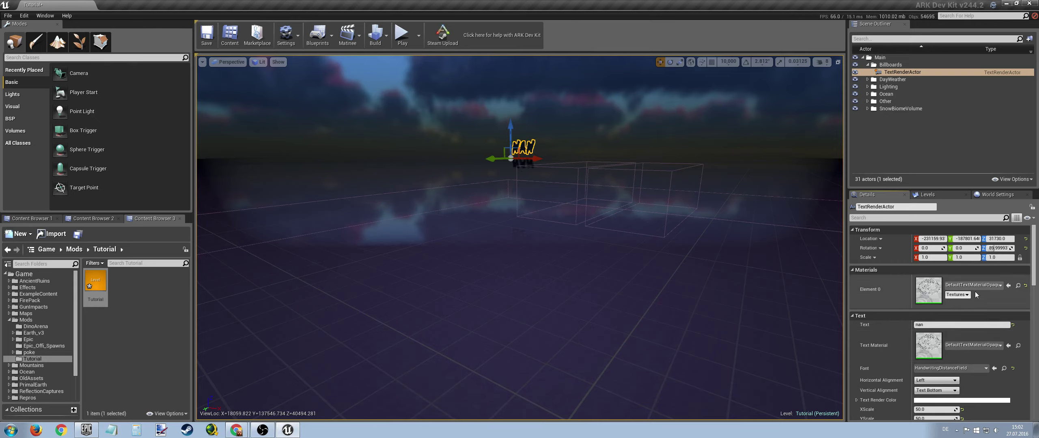
pyautogui.click(945, 325)
pyautogui.write('a')
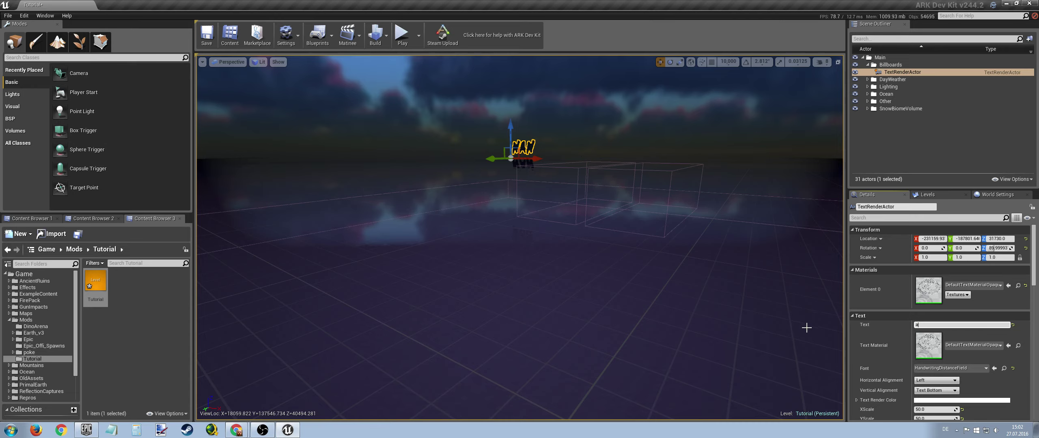
pyautogui.write('1')
pyautogui.press('Return')
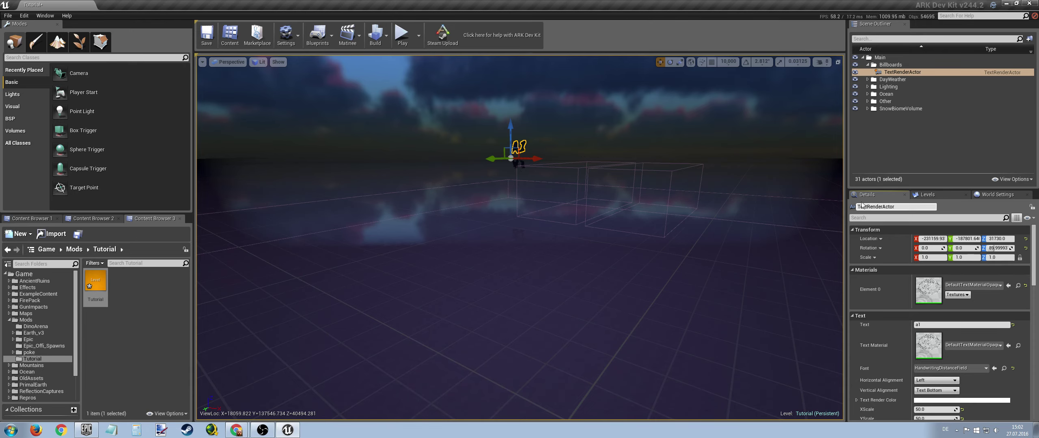
# Step: Collapse the Billboards folder and the Main folder in the scene's actor list
pyautogui.moveTo(709, 327); pyautogui.dragTo(835, 314, button='right')
pyautogui.moveTo(726, 334); pyautogui.dragTo(647, 329, button='middle')
pyautogui.moveTo(718, 344)
pyautogui.mouseDown(button='right')
pyautogui.moveTo(725, 344)
pyautogui.moveTo(718, 337)
pyautogui.moveTo(709, 352)
pyautogui.mouseUp(button='right')
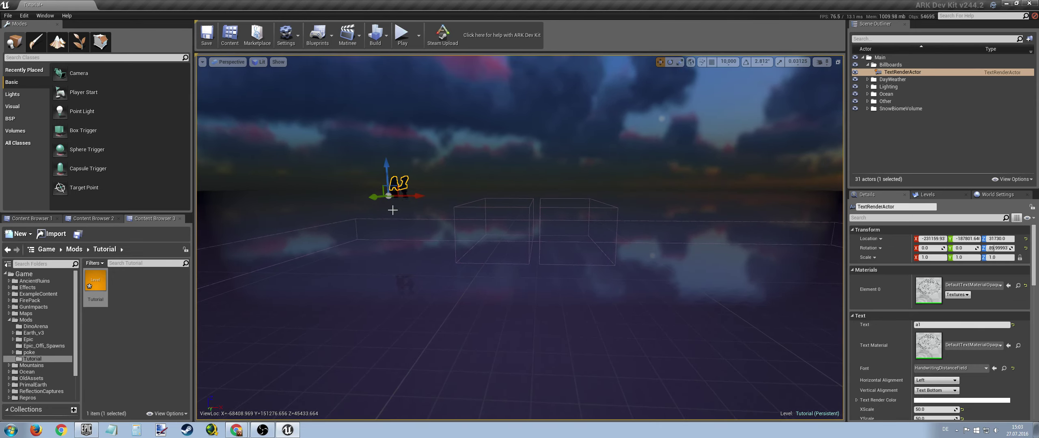
pyautogui.click(867, 64)
pyautogui.click(863, 57)
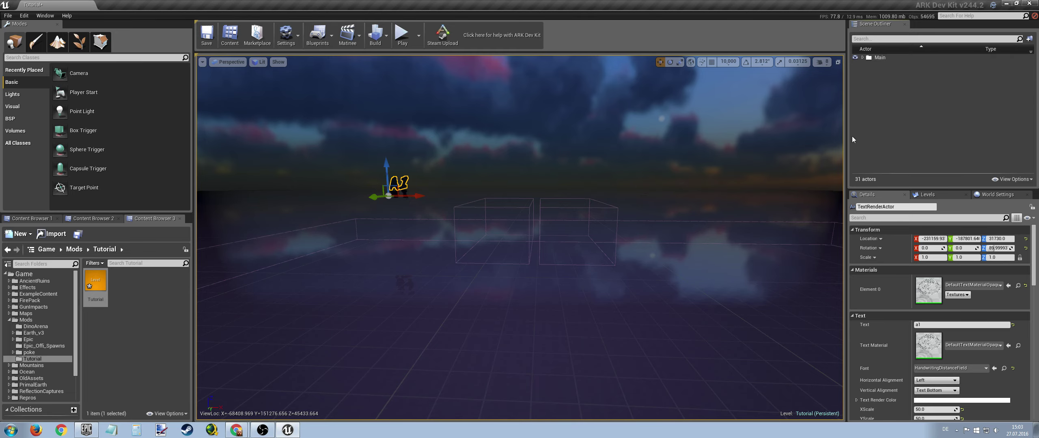
pyautogui.moveTo(741, 226); pyautogui.dragTo(740, 226, button='right')
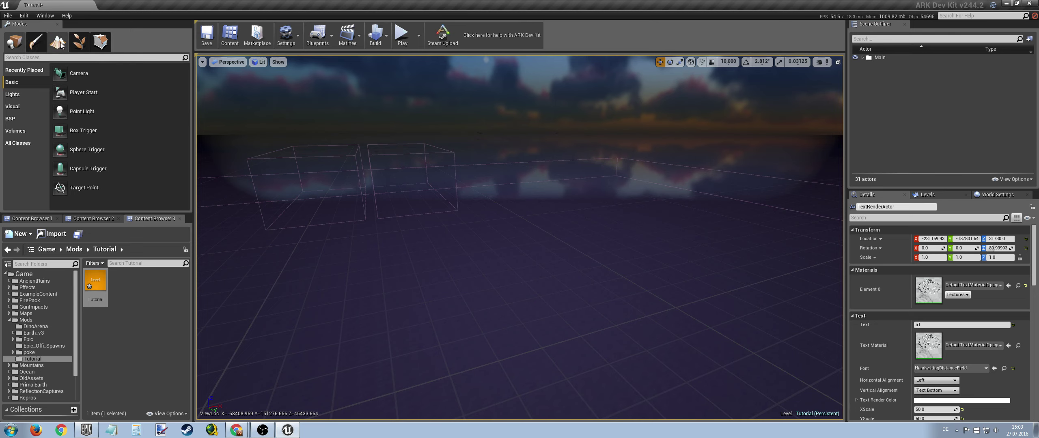
pyautogui.moveTo(565, 240); pyautogui.dragTo(542, 226, button='right')
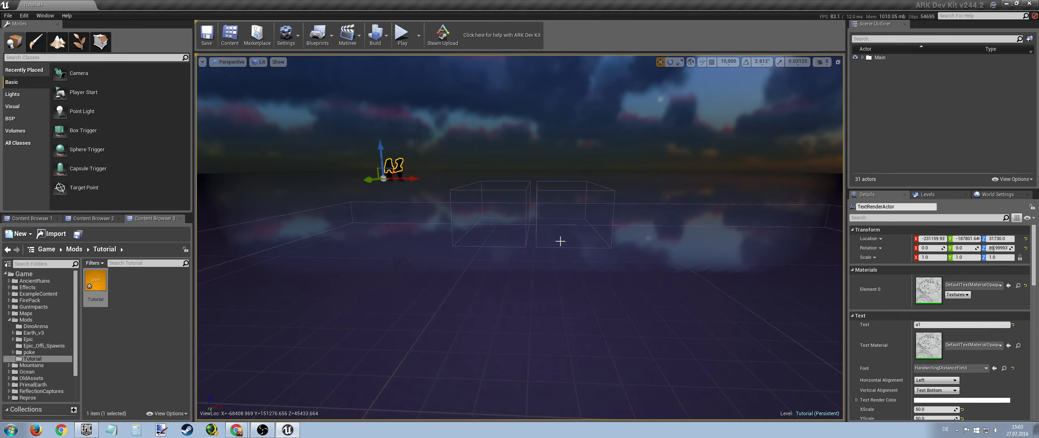
pyautogui.moveTo(563, 254)
pyautogui.mouseDown(button='right')
pyautogui.moveTo(522, 256)
pyautogui.moveTo(567, 256)
pyautogui.moveTo(559, 244)
pyautogui.mouseUp(button='right')
pyautogui.moveTo(545, 250); pyautogui.dragTo(539, 300, button='middle')
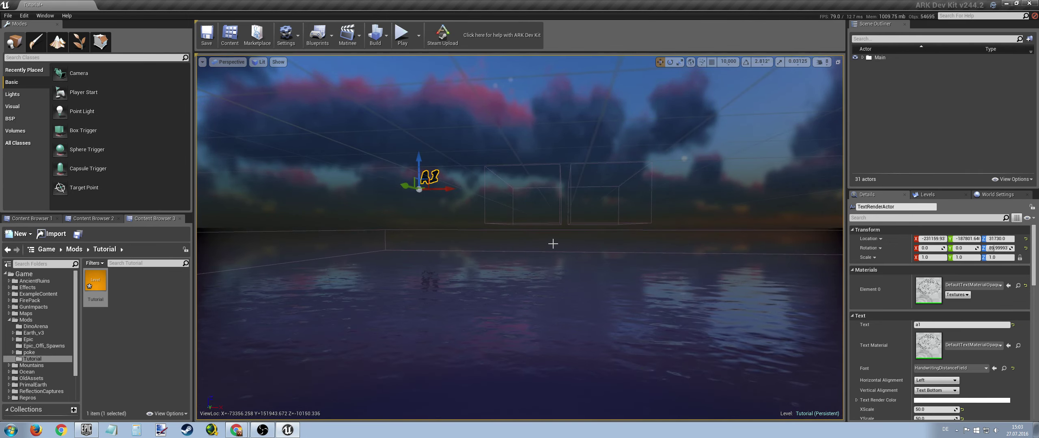